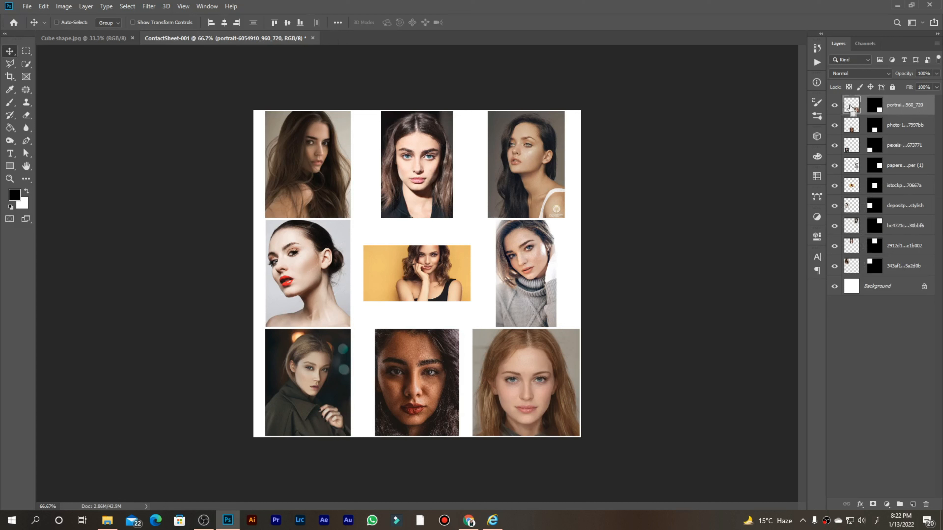
Enlarge the three bottom-row portraits so that each one fills its square cell in the contact sheet
{"action": "key", "text": "ctrl+t"}
{"action": "mouse_move", "coordinate": [529, 330]}
{"action": "left_mouse_down"}
{"action": "mouse_move", "coordinate": [526, 301]}
{"action": "mouse_move", "coordinate": [525, 315]}
{"action": "left_mouse_up"}
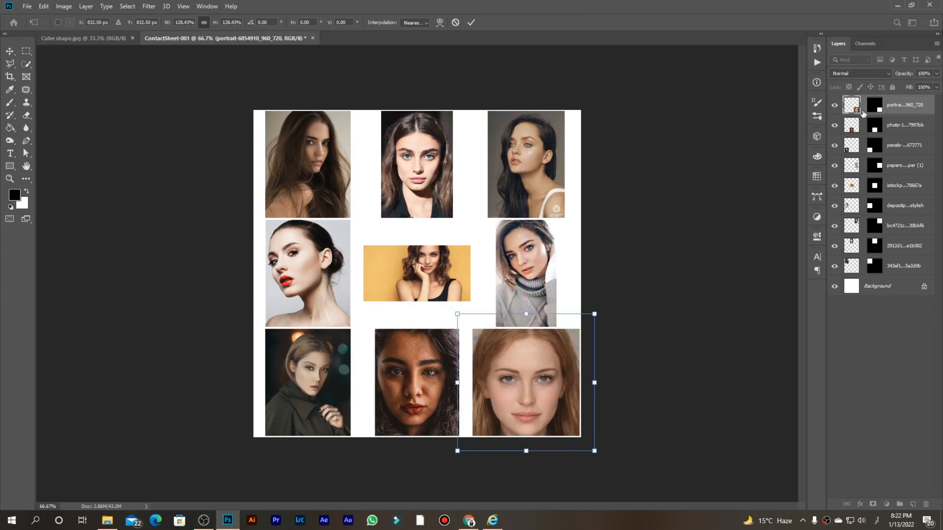
{"action": "left_click", "coordinate": [856, 129]}
{"action": "key", "text": "ctrl+t"}
{"action": "left_click_drag", "start_coordinate": [417, 329], "coordinate": [418, 307]}
{"action": "left_click", "coordinate": [855, 147]}
{"action": "key", "text": "ctrl+t"}
{"action": "left_click_drag", "start_coordinate": [308, 329], "coordinate": [308, 355]}
{"action": "key", "text": "Return"}
Scale up and reposition the three middle-row portraits so that each one fills its square cell
{"action": "left_click", "coordinate": [855, 167]}
{"action": "key", "text": "ctrl+t"}
{"action": "left_click_drag", "start_coordinate": [526, 220], "coordinate": [538, 187]}
{"action": "left_click_drag", "start_coordinate": [527, 256], "coordinate": [528, 278]}
{"action": "key", "text": "Return"}
{"action": "left_click", "coordinate": [855, 187]}
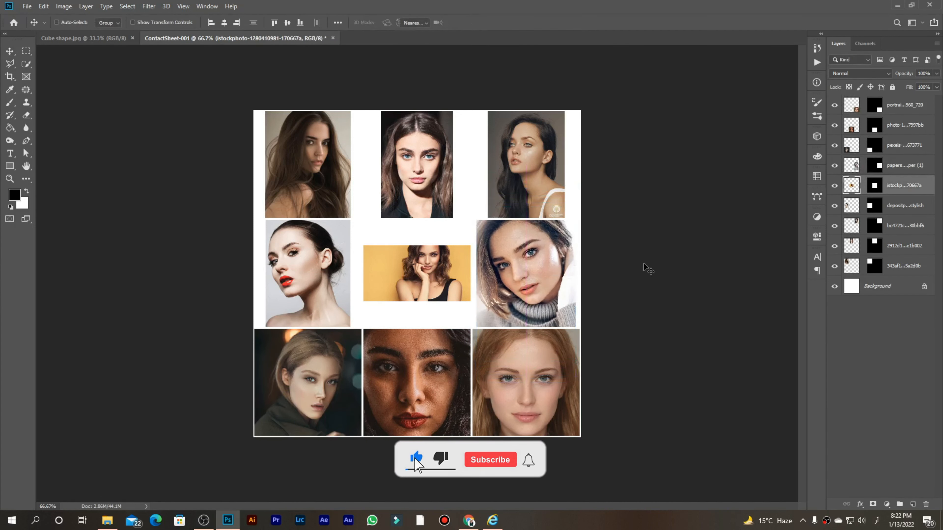
{"action": "key", "text": "ctrl+t"}
{"action": "left_click", "coordinate": [925, 212]}
{"action": "key", "text": "ctrl+t"}
{"action": "left_click_drag", "start_coordinate": [350, 326], "coordinate": [366, 343]}
{"action": "key", "text": "Return"}
Enlarge the three top-row portraits so that each one fills its square cell
{"action": "left_click", "coordinate": [854, 266]}
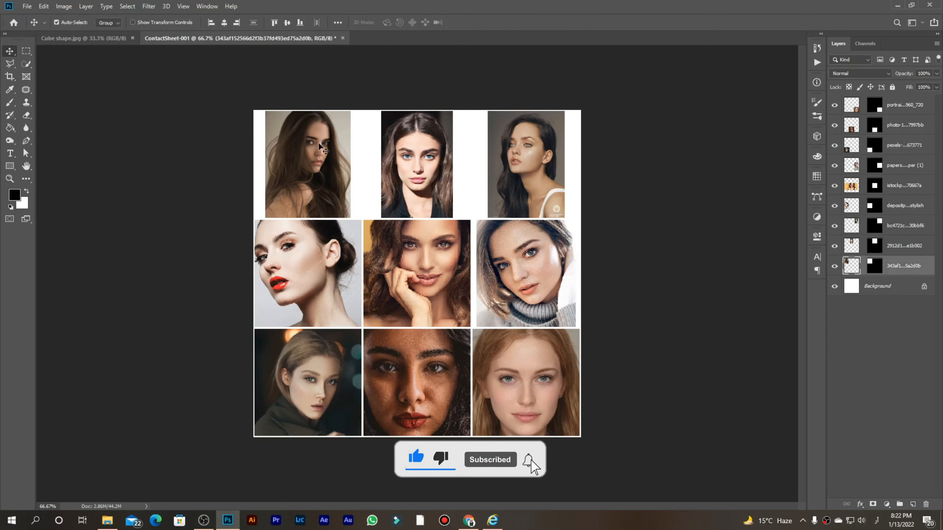
{"action": "key", "text": "ctrl+t"}
{"action": "left_click_drag", "start_coordinate": [319, 178], "coordinate": [328, 190]}
{"action": "key", "text": "Return"}
{"action": "left_click", "coordinate": [854, 226]}
{"action": "key", "text": "ctrl+t"}
{"action": "left_click_drag", "start_coordinate": [417, 110], "coordinate": [417, 69]}
{"action": "left_click", "coordinate": [854, 165]}
{"action": "key", "text": "ctrl+t"}
{"action": "left_click_drag", "start_coordinate": [526, 111], "coordinate": [525, 78]}
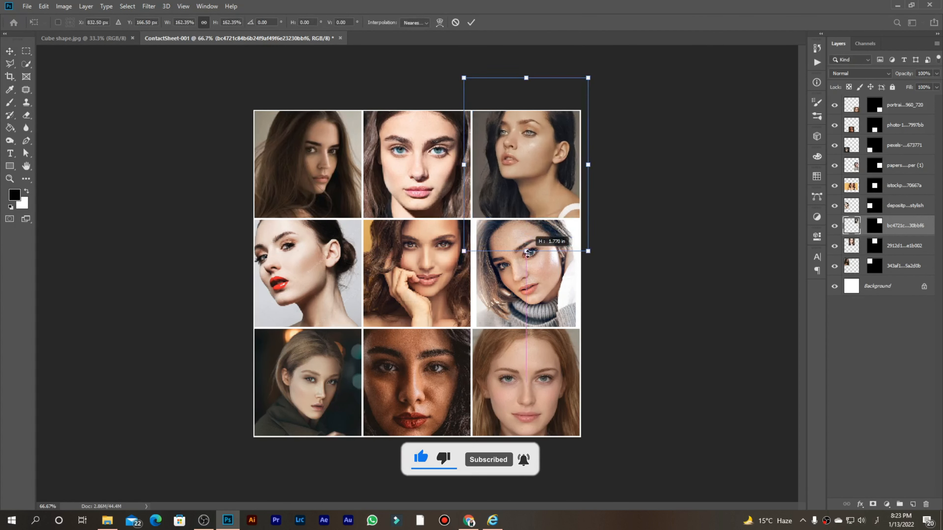
{"action": "key", "text": "Return"}
Convert all nine portrait layers into a single smart object
{"action": "key", "text": "alt+ctrl+a"}
{"action": "key", "text": "ctrl+minus"}
{"action": "right_click", "coordinate": [910, 165]}
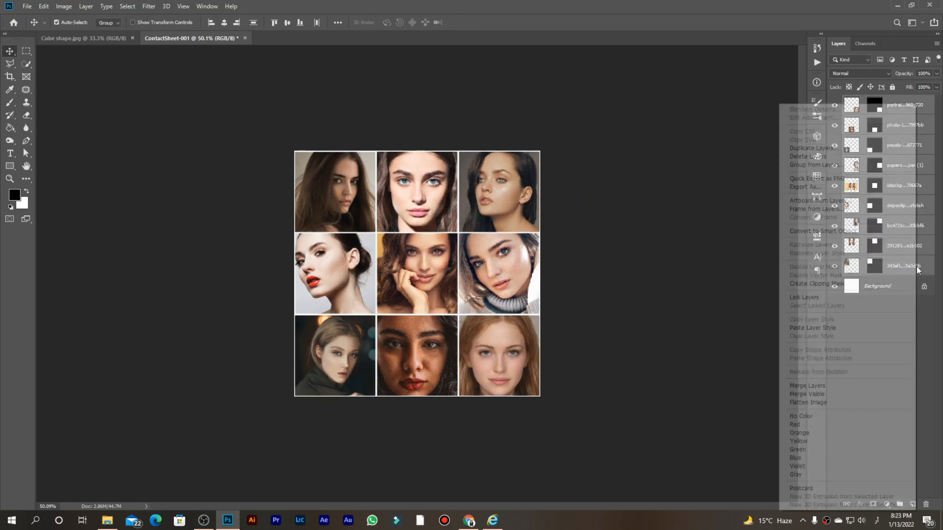
{"action": "left_click", "coordinate": [838, 231]}
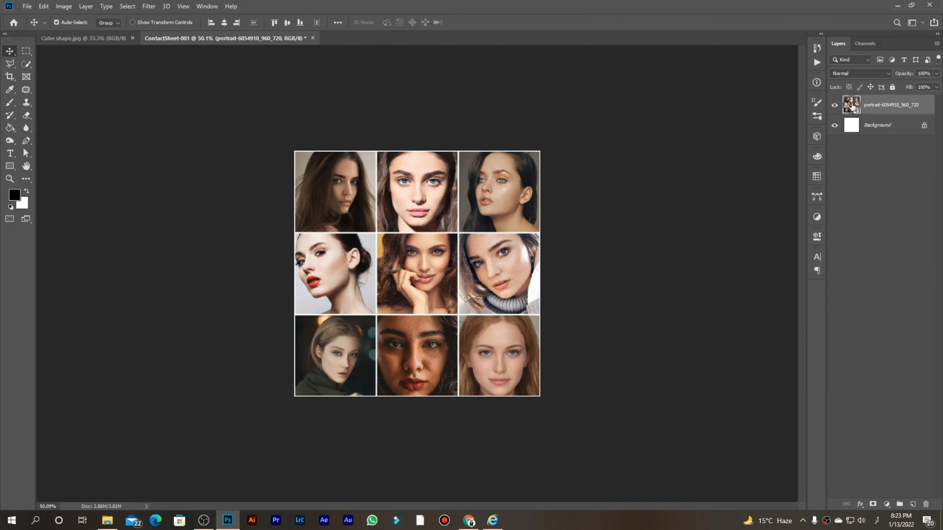
Bring the portrait collage into the Cube shape.jpg document, select its outline and copy it
{"action": "left_click_drag", "start_coordinate": [853, 106], "coordinate": [465, 255]}
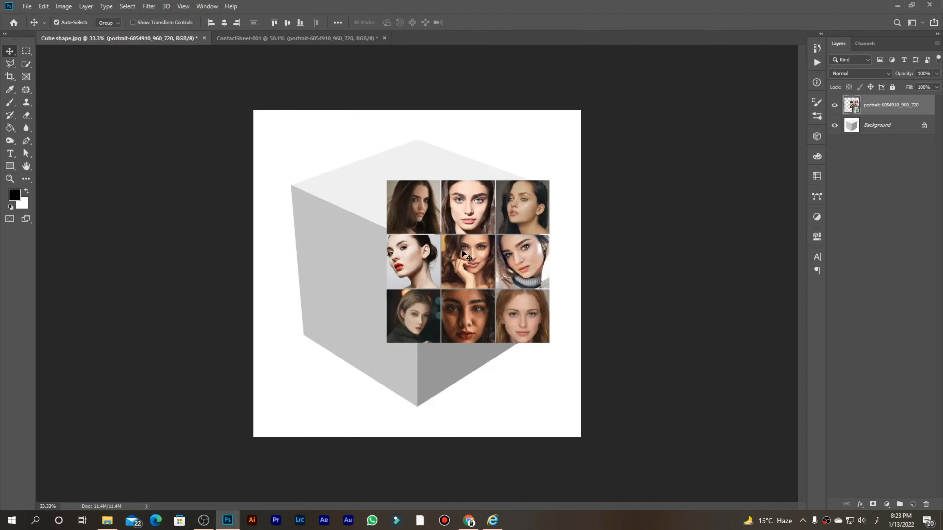
{"action": "left_click", "coordinate": [850, 105], "text": "ctrl"}
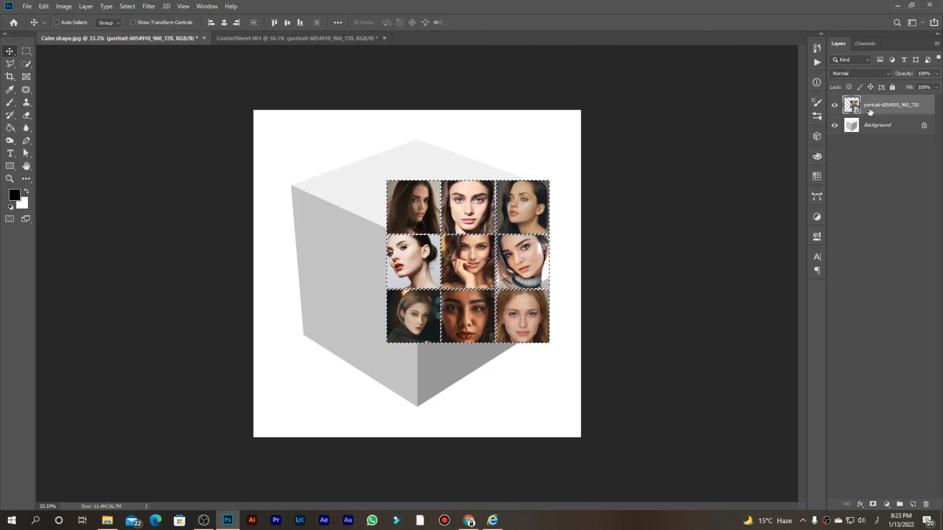
{"action": "left_click", "coordinate": [51, 5]}
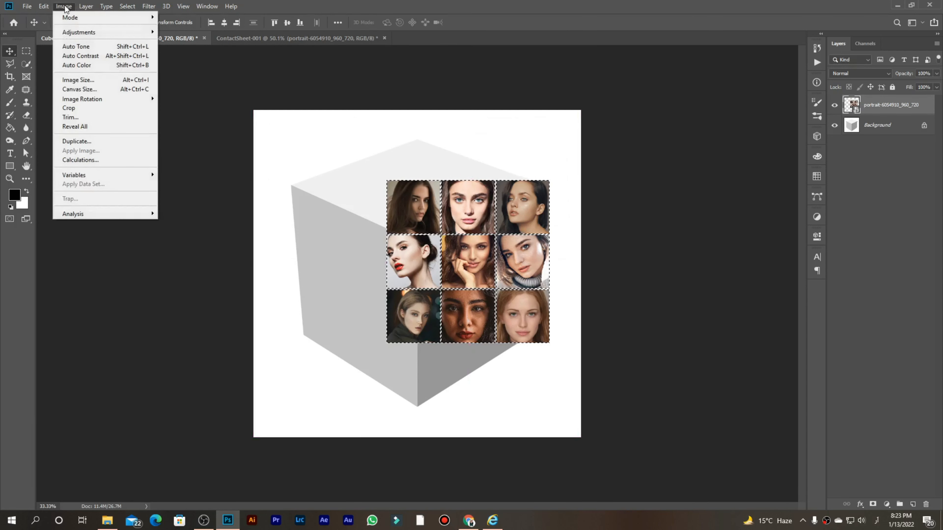
{"action": "left_click", "coordinate": [67, 75]}
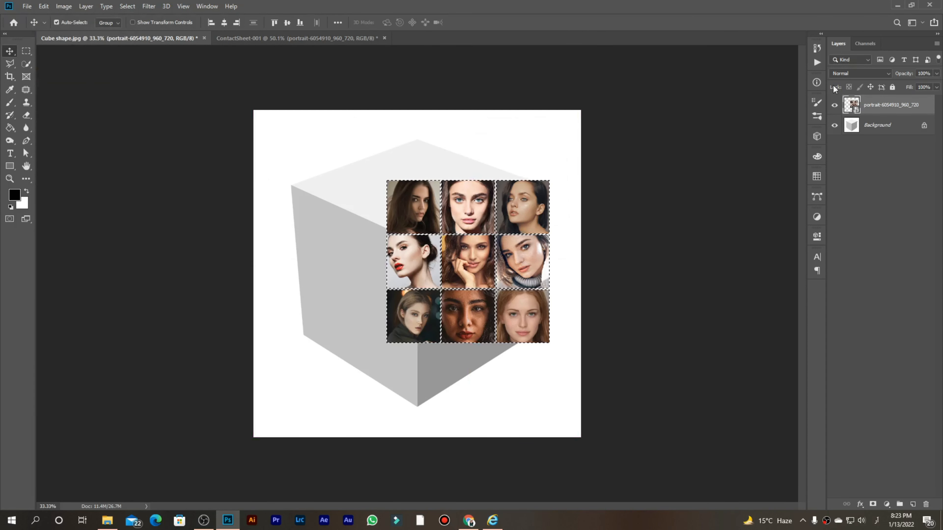
Hide the collage layer and define a Vanishing Point plane on the Background layer covering the cube's left face
{"action": "left_click", "coordinate": [835, 108]}
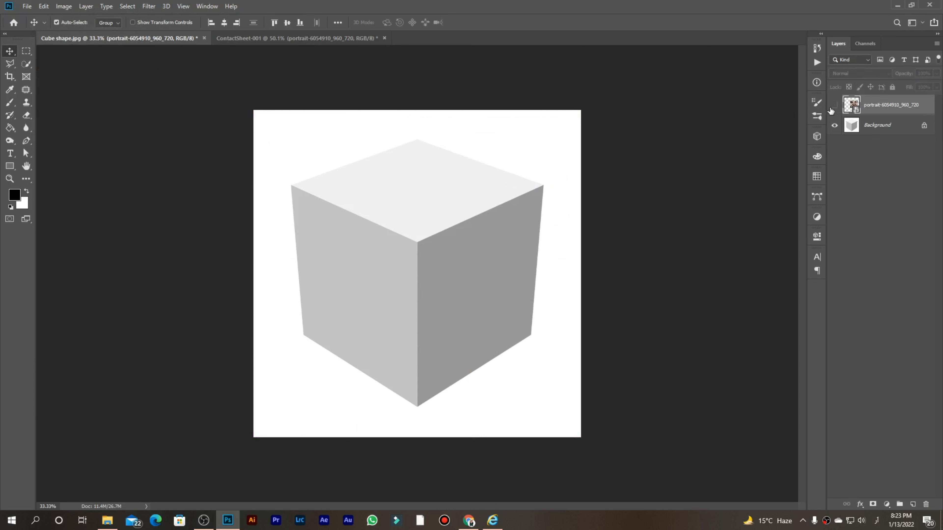
{"action": "left_click", "coordinate": [878, 125]}
{"action": "left_click", "coordinate": [149, 6]}
{"action": "left_click", "coordinate": [174, 112]}
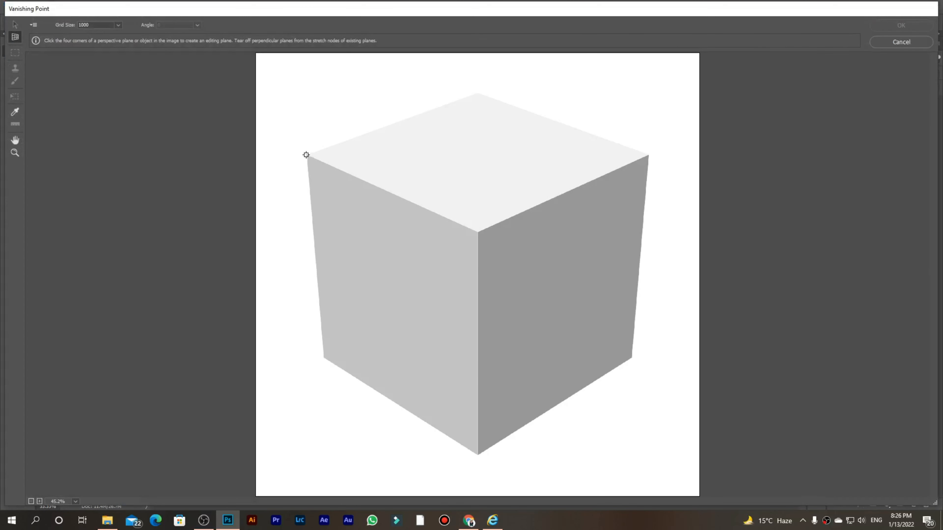
{"action": "left_click", "coordinate": [307, 154]}
{"action": "left_click", "coordinate": [478, 453]}
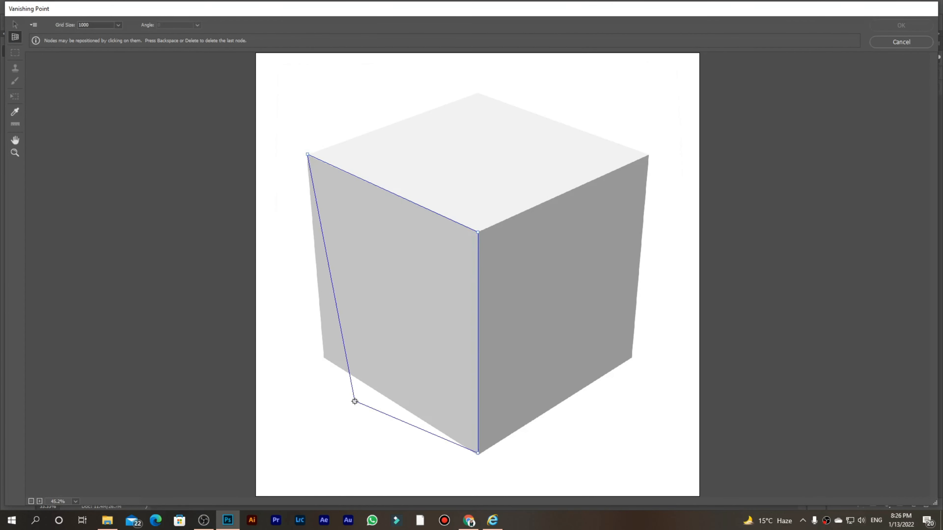
{"action": "left_click", "coordinate": [324, 357]}
Paste the collage in Vanishing Point, scale it to cover the cube's left face and apply the filter
{"action": "key", "text": "ctrl+v"}
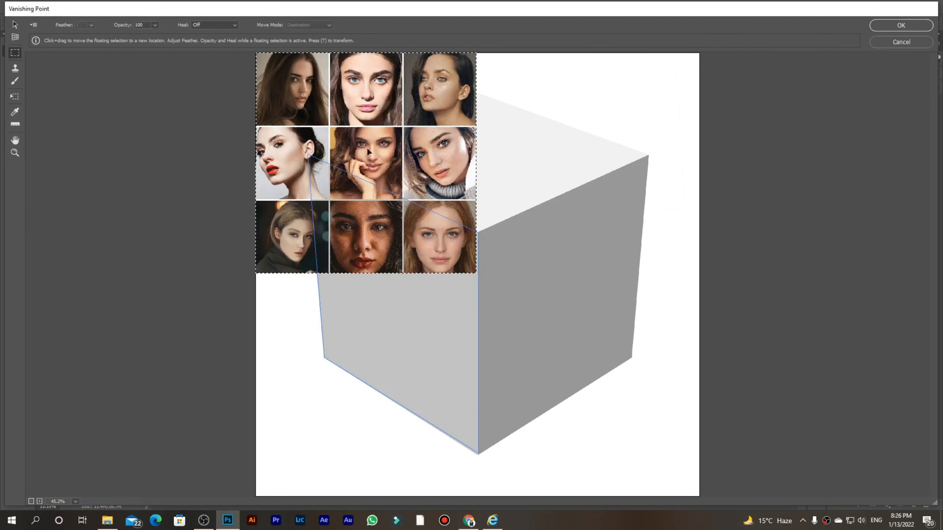
{"action": "left_click_drag", "start_coordinate": [367, 148], "coordinate": [355, 216]}
{"action": "left_click", "coordinate": [15, 97]}
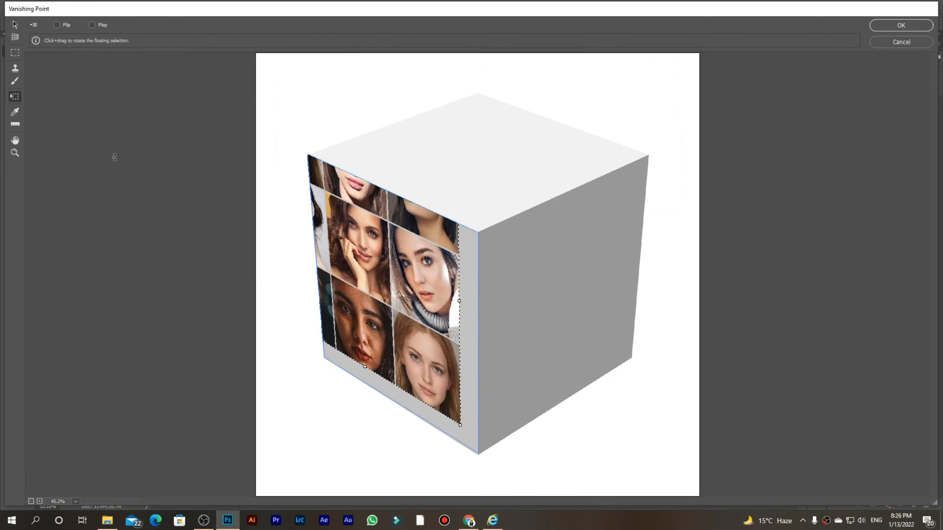
{"action": "left_click_drag", "start_coordinate": [463, 426], "coordinate": [421, 357]}
{"action": "left_click", "coordinate": [15, 25]}
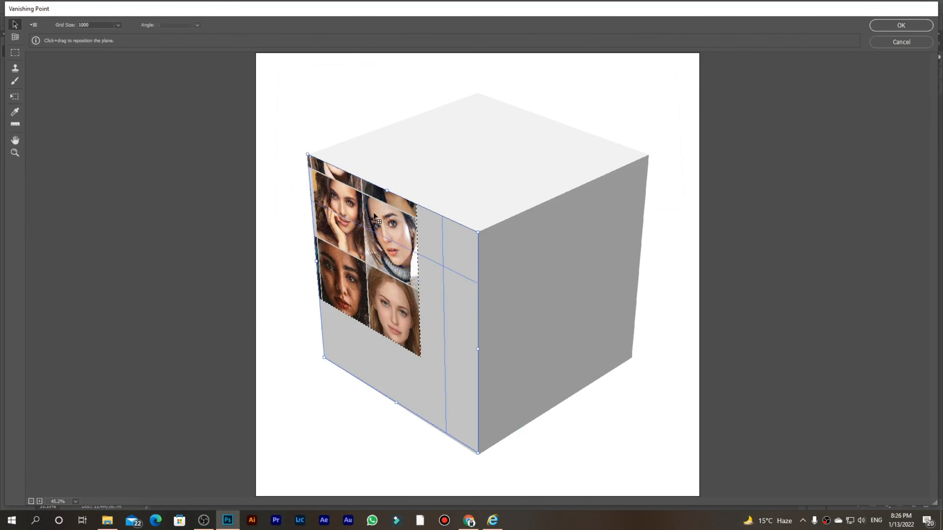
{"action": "left_click_drag", "start_coordinate": [374, 259], "coordinate": [427, 338]}
{"action": "left_click_drag", "start_coordinate": [472, 439], "coordinate": [501, 471]}
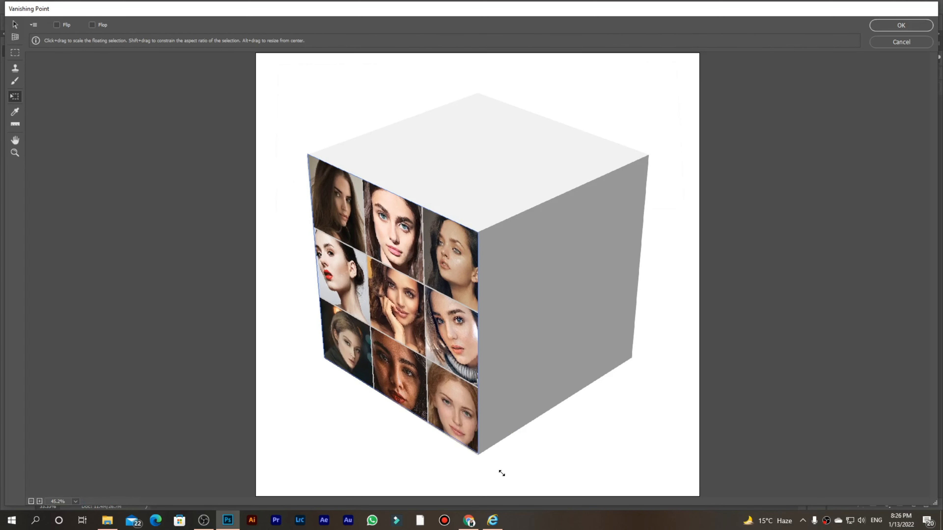
{"action": "left_click", "coordinate": [905, 25]}
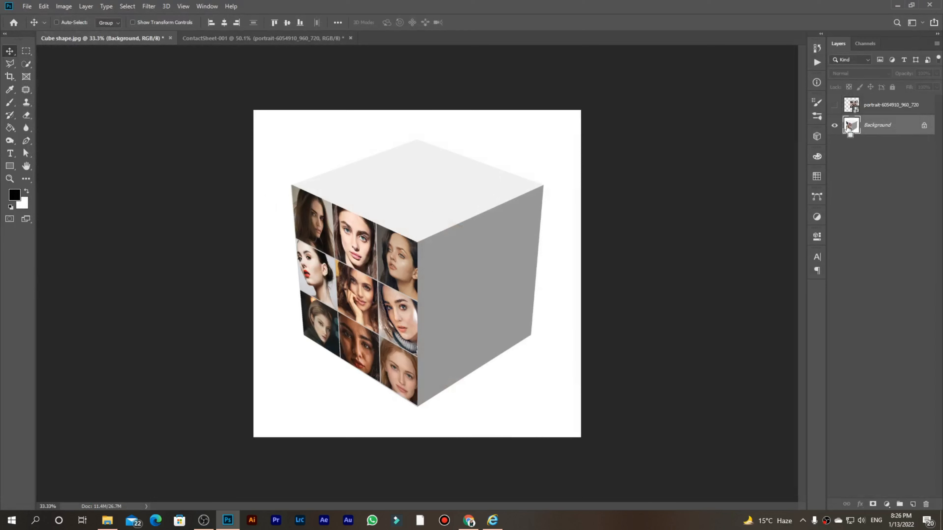
Duplicate the Background layer and define a Vanishing Point plane on the copy over the cube's top face
{"action": "left_click", "coordinate": [148, 6]}
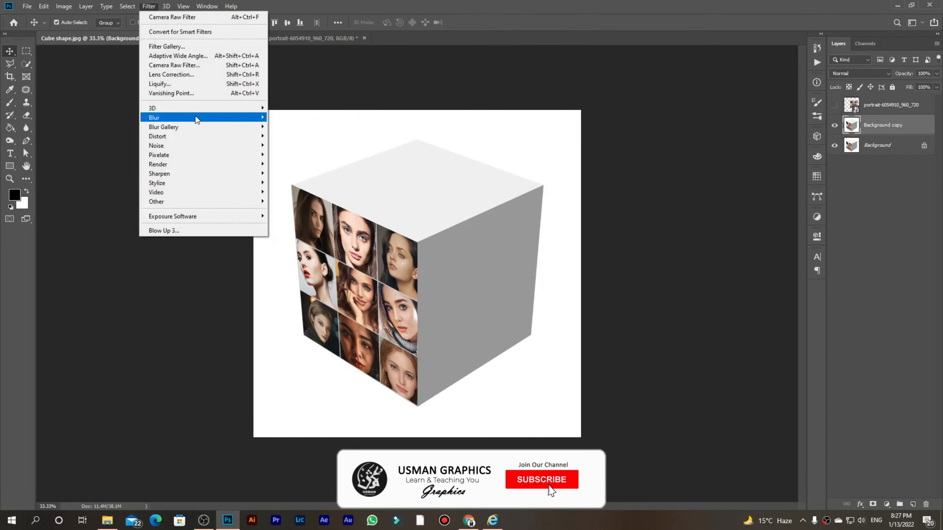
{"action": "left_click", "coordinate": [175, 92]}
{"action": "left_click", "coordinate": [15, 37]}
{"action": "left_click", "coordinate": [477, 92]}
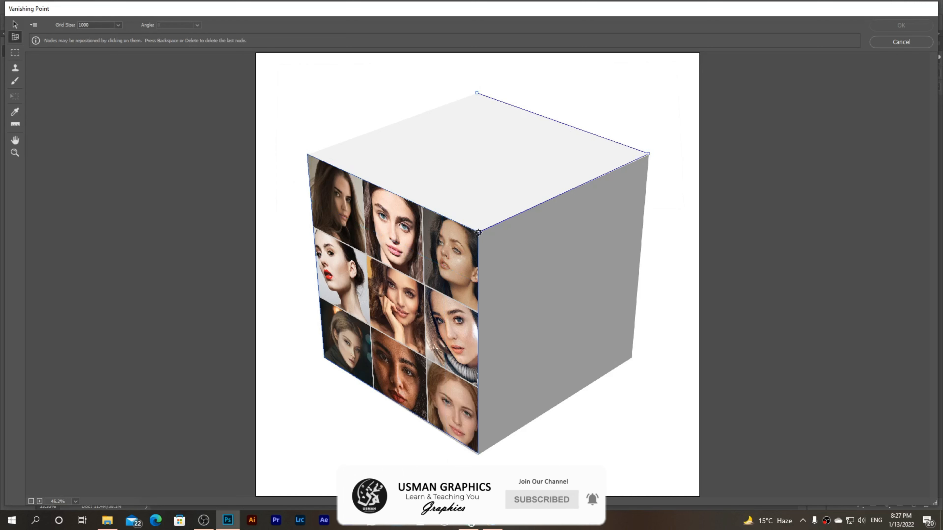
{"action": "left_click", "coordinate": [477, 230]}
{"action": "left_click", "coordinate": [306, 155]}
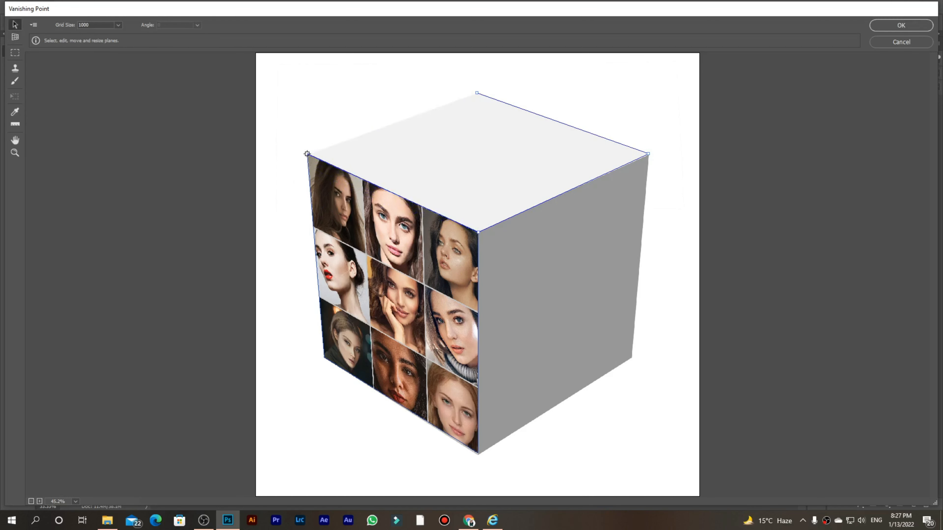
Paste the collage onto the top plane, scale it to cover the cube's top face and apply the filter
{"action": "key", "text": "ctrl+v"}
{"action": "left_click_drag", "start_coordinate": [425, 123], "coordinate": [511, 135]}
{"action": "key", "text": "t"}
{"action": "left_click_drag", "start_coordinate": [365, 151], "coordinate": [280, 151]}
{"action": "left_click_drag", "start_coordinate": [443, 170], "coordinate": [455, 173]}
{"action": "left_click", "coordinate": [902, 25]}
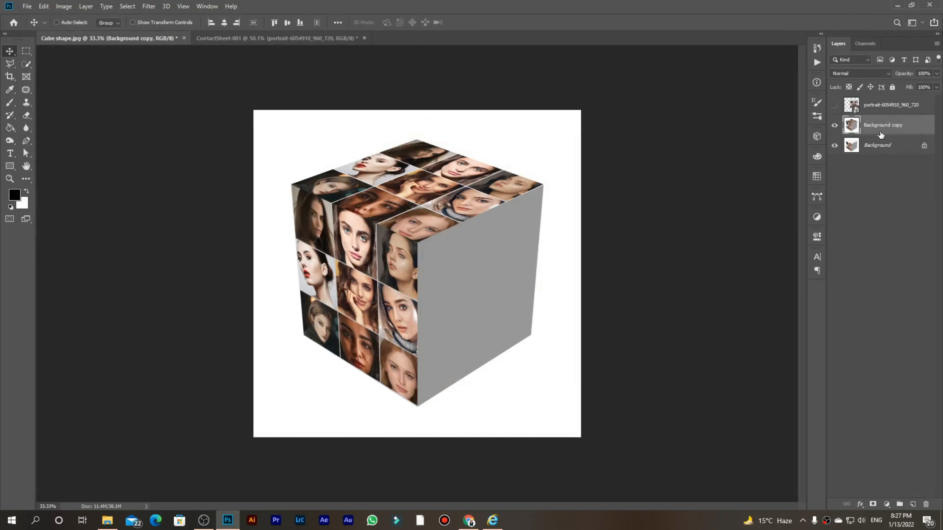
Duplicate the Background copy layer and define a Vanishing Point plane over the cube's right face
{"action": "left_click", "coordinate": [149, 6]}
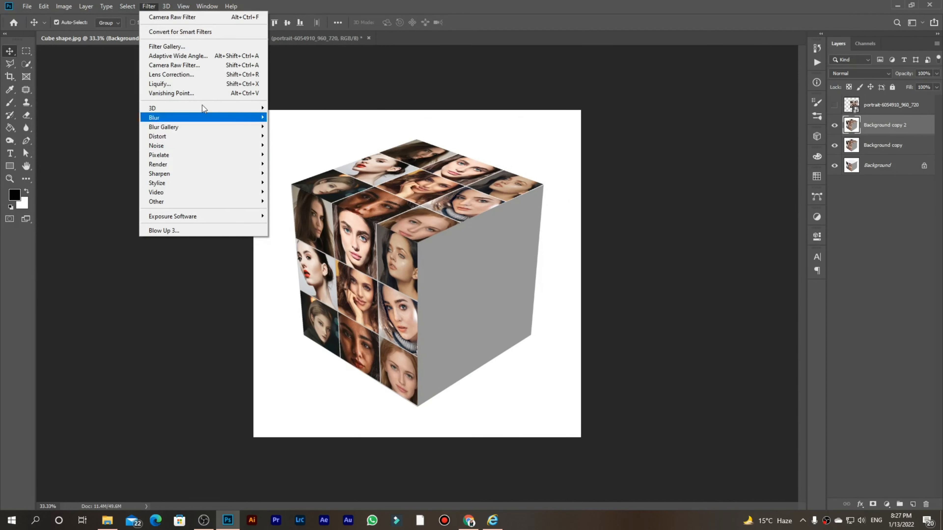
{"action": "left_click", "coordinate": [202, 104]}
{"action": "key", "text": "c"}
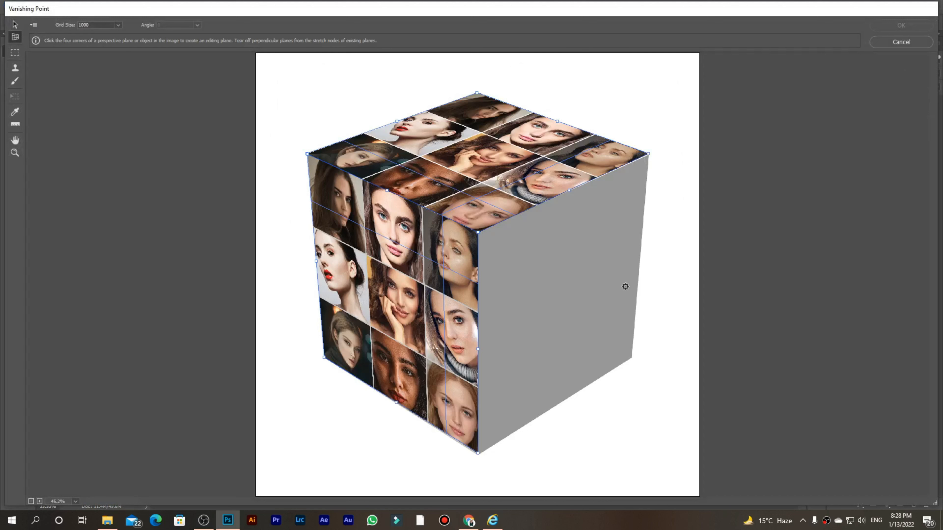
{"action": "left_click", "coordinate": [632, 357]}
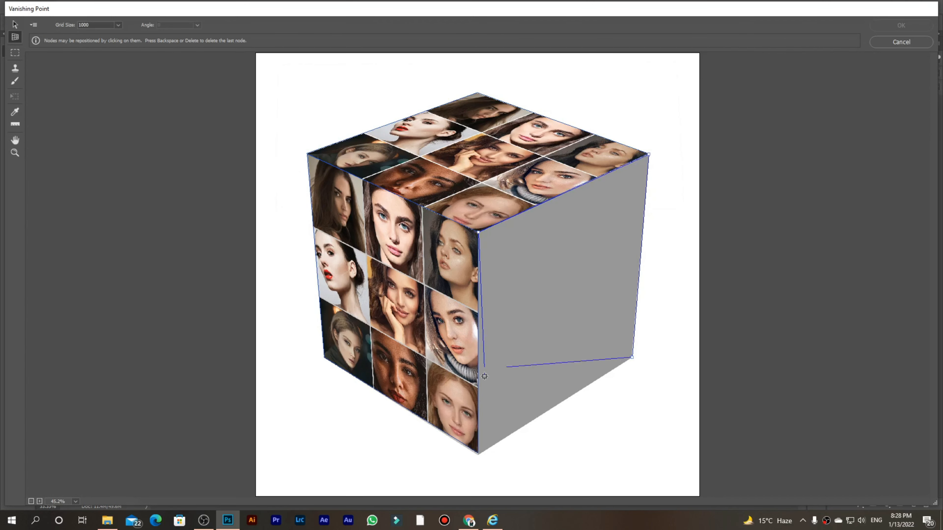
{"action": "left_click", "coordinate": [478, 453]}
{"action": "key", "text": "Return"}
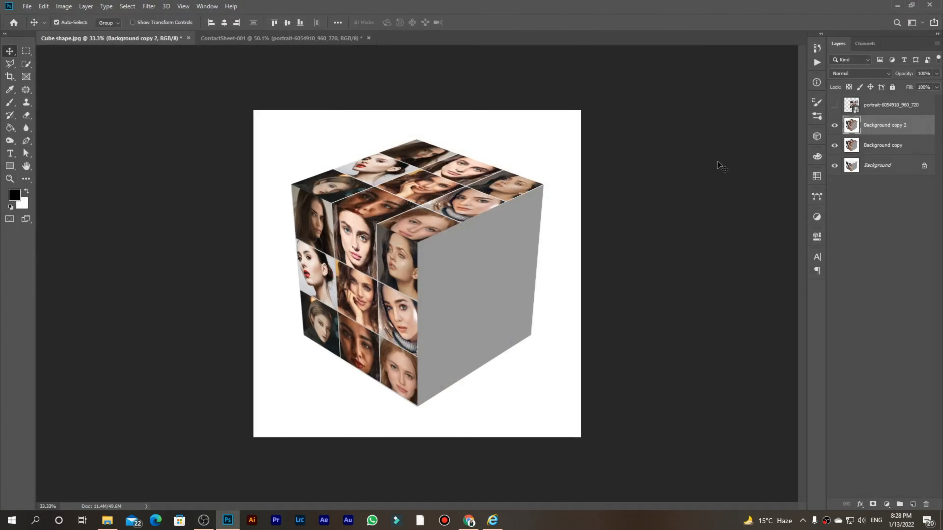
Reopen Vanishing Point, paste the collage, fit it to the cube's right face and apply the filter
{"action": "left_click", "coordinate": [148, 6]}
{"action": "left_click", "coordinate": [193, 94]}
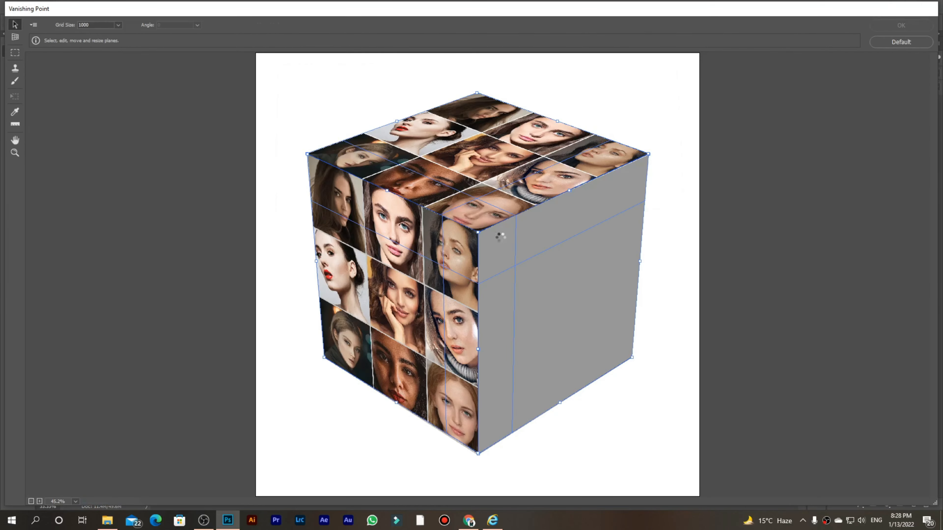
{"action": "key", "text": "ctrl+v"}
{"action": "left_click_drag", "start_coordinate": [521, 226], "coordinate": [537, 279]}
{"action": "left_click_drag", "start_coordinate": [496, 341], "coordinate": [517, 337]}
{"action": "left_click", "coordinate": [912, 25]}
Compare the cube with the Background copy 2 layer shown and hidden
{"action": "scroll", "coordinate": [537, 294], "scroll_direction": "up", "scroll_amount": 4}
{"action": "scroll", "coordinate": [537, 294], "scroll_direction": "down", "scroll_amount": 2}
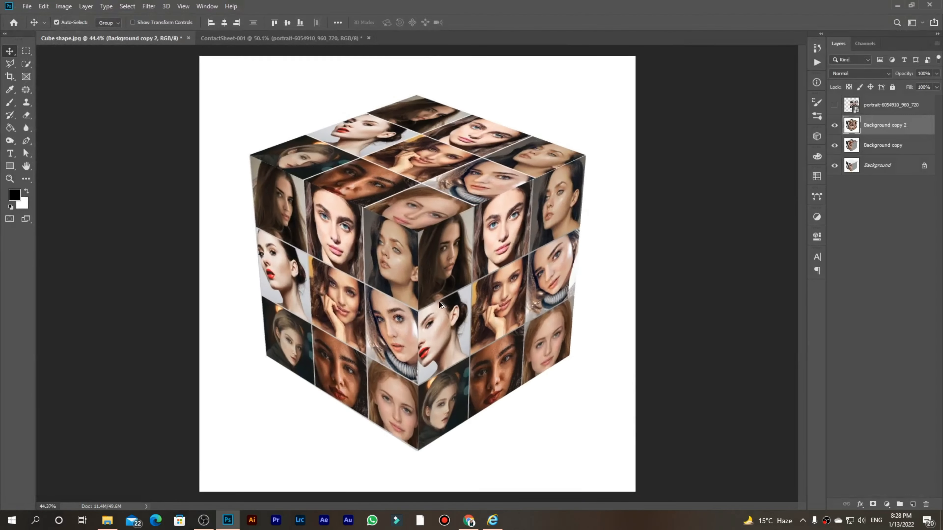
{"action": "left_click", "coordinate": [834, 127]}
{"action": "left_click", "coordinate": [833, 128]}
{"action": "left_click", "coordinate": [834, 128]}
{"action": "left_click", "coordinate": [834, 126]}
Place the original Cube shape image from the Downloads folder, unlock the Background layer and put Cube shape at the bottom of the stack
{"action": "left_click", "coordinate": [870, 167]}
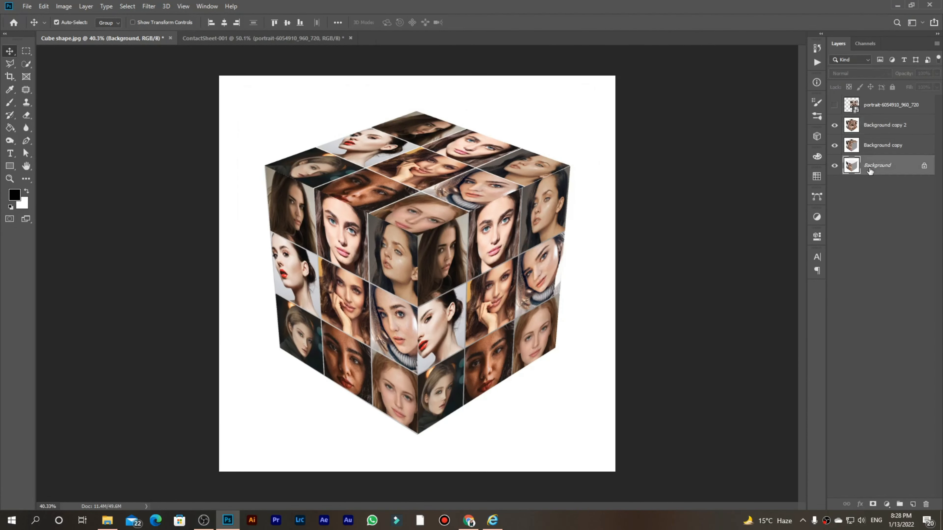
{"action": "left_click", "coordinate": [108, 520]}
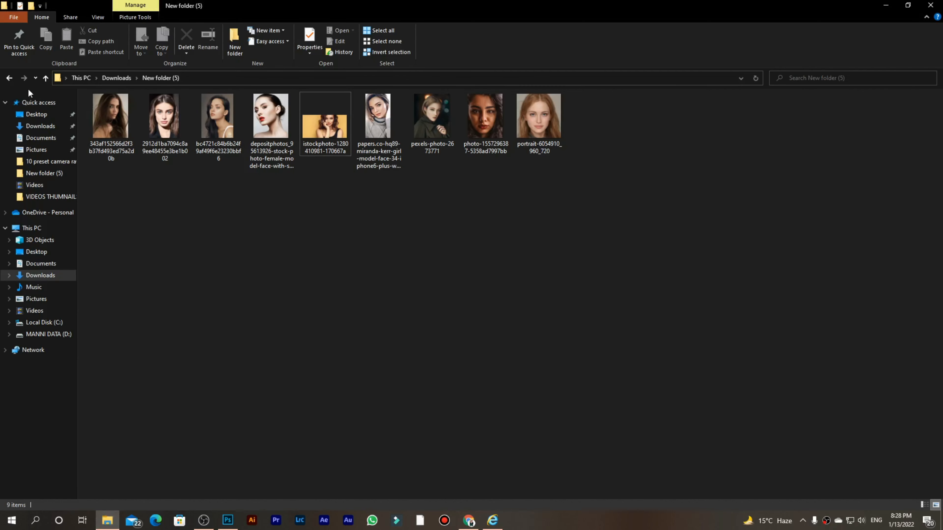
{"action": "left_click", "coordinate": [116, 78]}
{"action": "left_click_drag", "start_coordinate": [116, 139], "coordinate": [265, 425]}
{"action": "left_click", "coordinate": [375, 24]}
{"action": "left_click_drag", "start_coordinate": [871, 167], "coordinate": [873, 203]}
{"action": "left_click", "coordinate": [924, 185]}
{"action": "left_click_drag", "start_coordinate": [893, 185], "coordinate": [896, 164]}
Check the layer stack by toggling the visibility of Layer 0, Background copy and Background copy 2
{"action": "left_click", "coordinate": [834, 166]}
{"action": "left_click", "coordinate": [834, 145]}
{"action": "left_click", "coordinate": [833, 132]}
{"action": "left_click", "coordinate": [833, 132]}
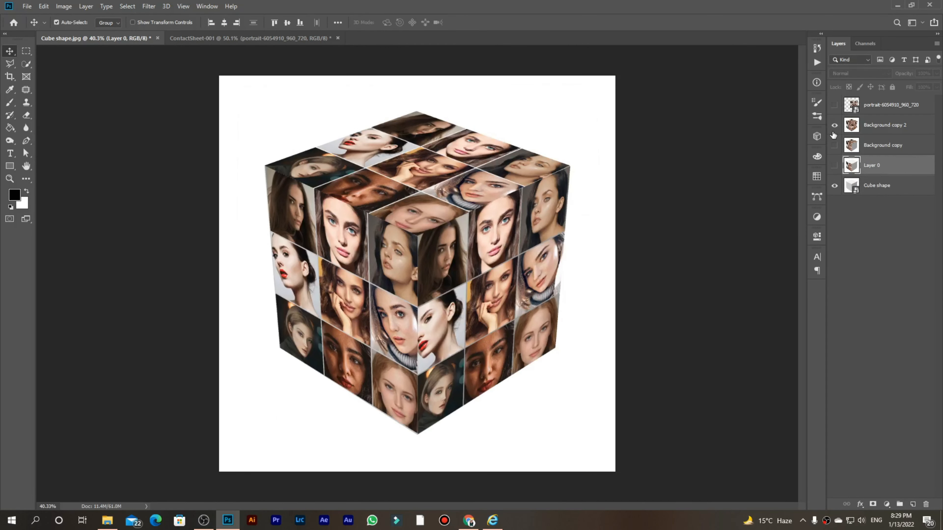
{"action": "left_click", "coordinate": [872, 346]}
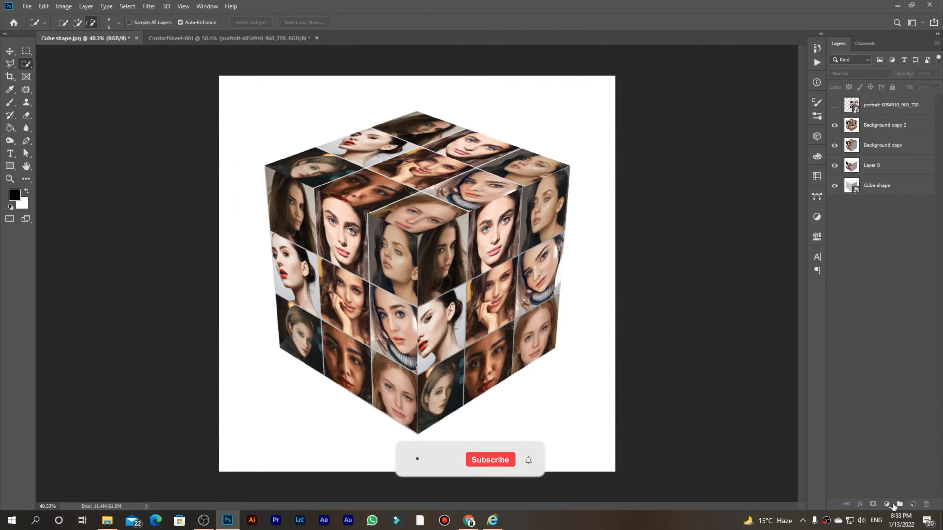
Add a bright red Solid Color fill layer and move it beneath the Cube shape layer
{"action": "left_click", "coordinate": [887, 505]}
{"action": "left_click", "coordinate": [870, 333]}
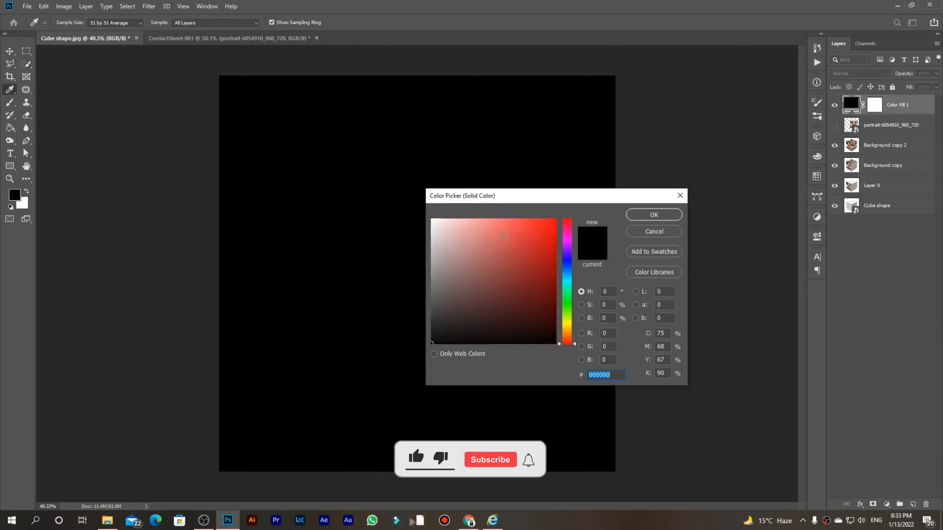
{"action": "left_click", "coordinate": [555, 219]}
{"action": "left_click", "coordinate": [642, 215]}
{"action": "left_click_drag", "start_coordinate": [891, 106], "coordinate": [870, 225]}
Mask the Cube shape layer to the cube's outline with a Quick Selection and hide the photo layers above it
{"action": "left_click", "coordinate": [852, 187]}
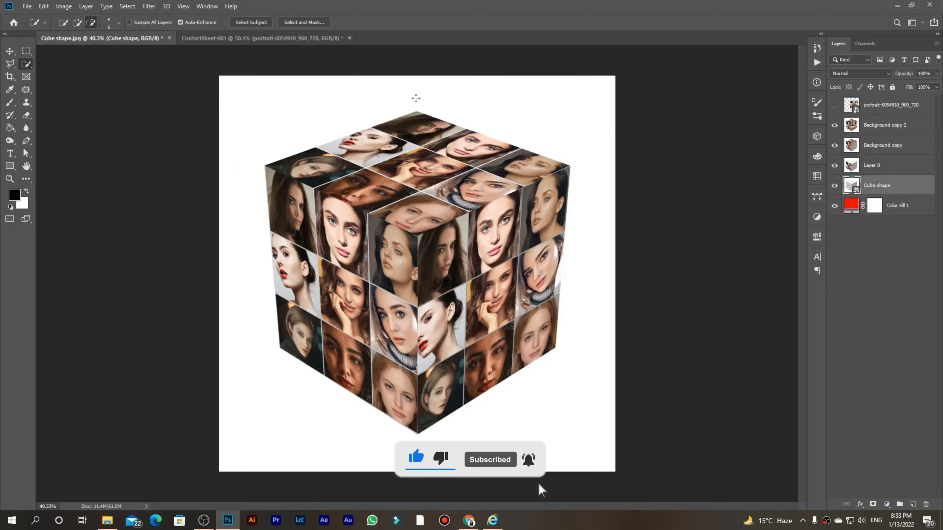
{"action": "left_click", "coordinate": [77, 23]}
{"action": "mouse_move", "coordinate": [414, 283]}
{"action": "left_mouse_down"}
{"action": "mouse_move", "coordinate": [419, 297]}
{"action": "mouse_move", "coordinate": [444, 168]}
{"action": "left_mouse_up"}
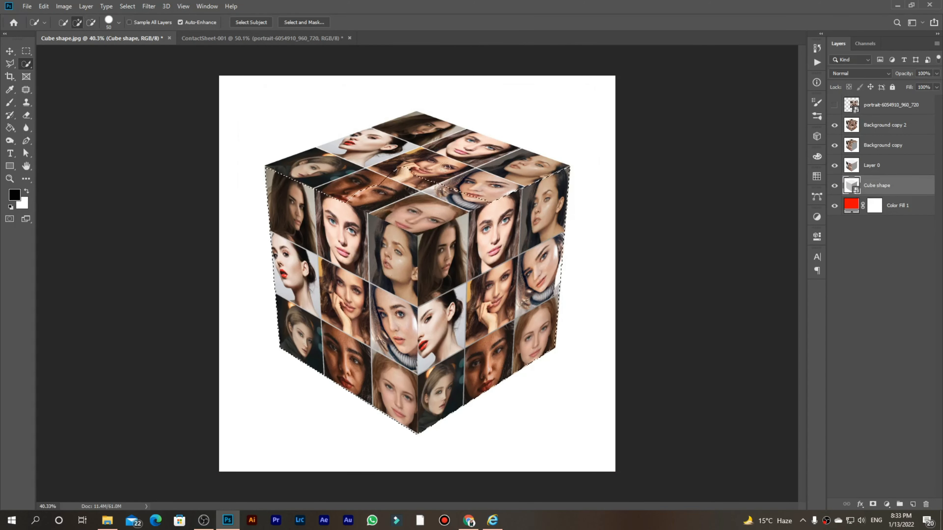
{"action": "left_click", "coordinate": [873, 504]}
{"action": "left_click", "coordinate": [835, 146]}
{"action": "left_click", "coordinate": [834, 125]}
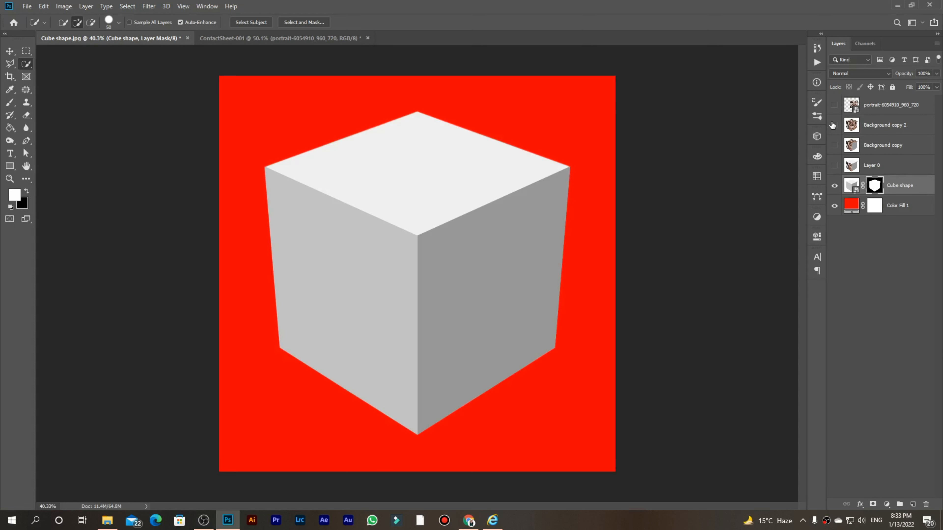
Select the cube's left face from the Cube shape layer and apply the selection as a mask on the visible Layer 0
{"action": "left_click", "coordinate": [835, 166]}
{"action": "left_click", "coordinate": [851, 166]}
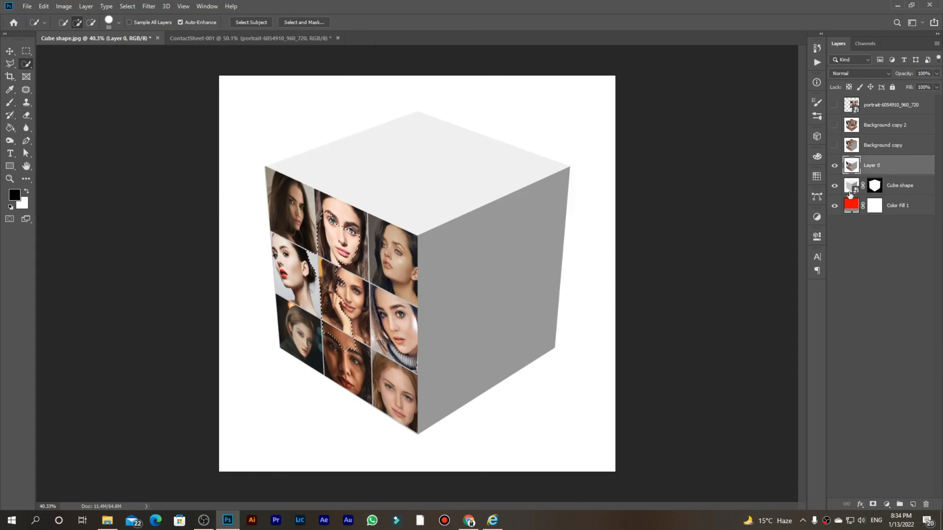
{"action": "left_click", "coordinate": [850, 193]}
{"action": "mouse_move", "coordinate": [339, 267]}
{"action": "left_mouse_down"}
{"action": "mouse_move", "coordinate": [333, 239]}
{"action": "mouse_move", "coordinate": [291, 233]}
{"action": "mouse_move", "coordinate": [305, 279]}
{"action": "mouse_move", "coordinate": [291, 343]}
{"action": "left_mouse_up"}
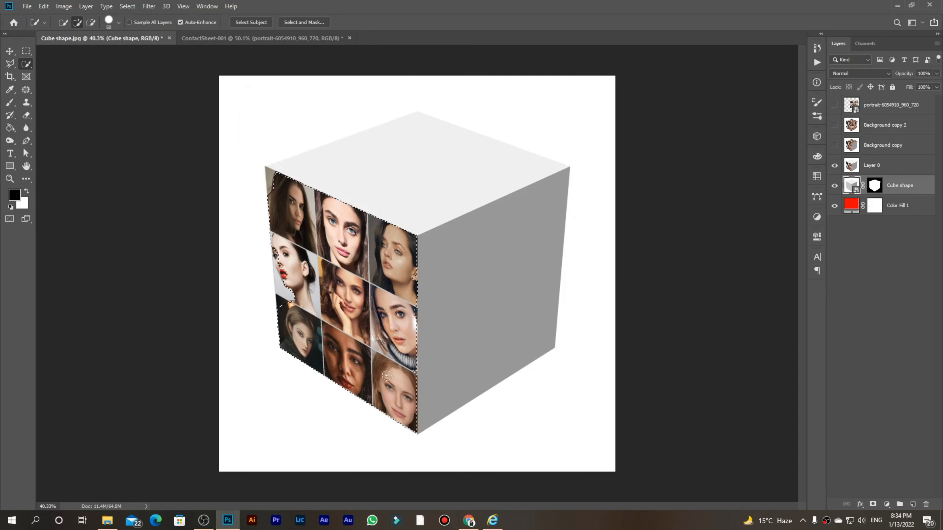
{"action": "left_click", "coordinate": [835, 166]}
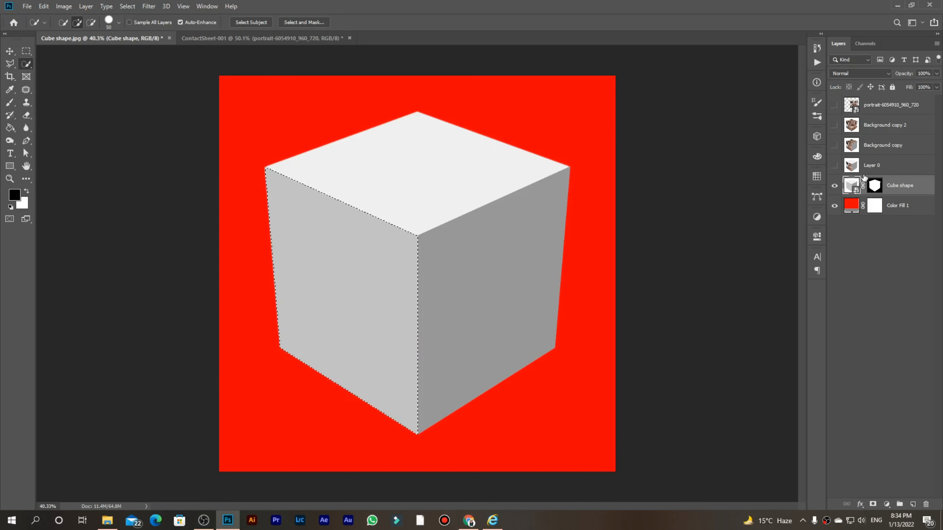
{"action": "left_click", "coordinate": [891, 165]}
{"action": "left_click", "coordinate": [835, 165]}
{"action": "left_click", "coordinate": [870, 503]}
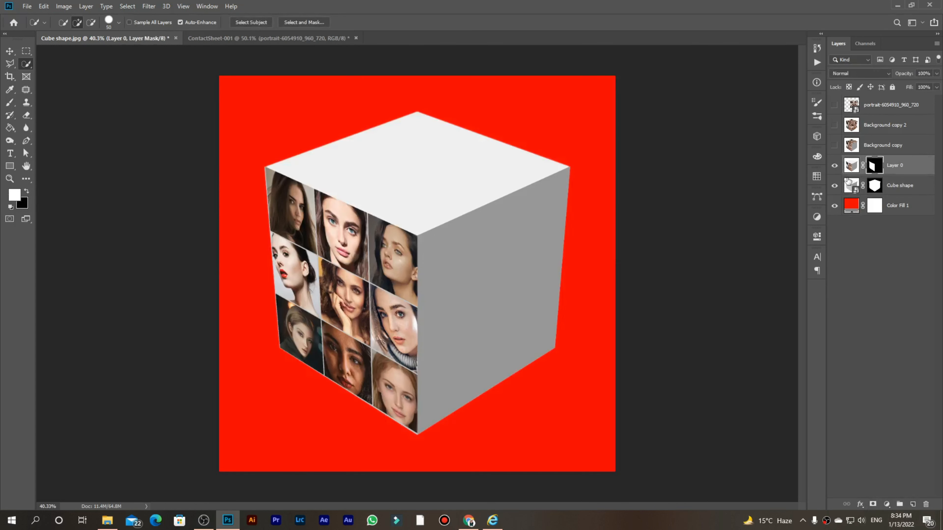
Hide Layer 0, select the cube's top face from the Cube shape layer and mask Background copy with it
{"action": "left_click", "coordinate": [834, 165]}
{"action": "left_click", "coordinate": [835, 145]}
{"action": "left_click", "coordinate": [834, 145]}
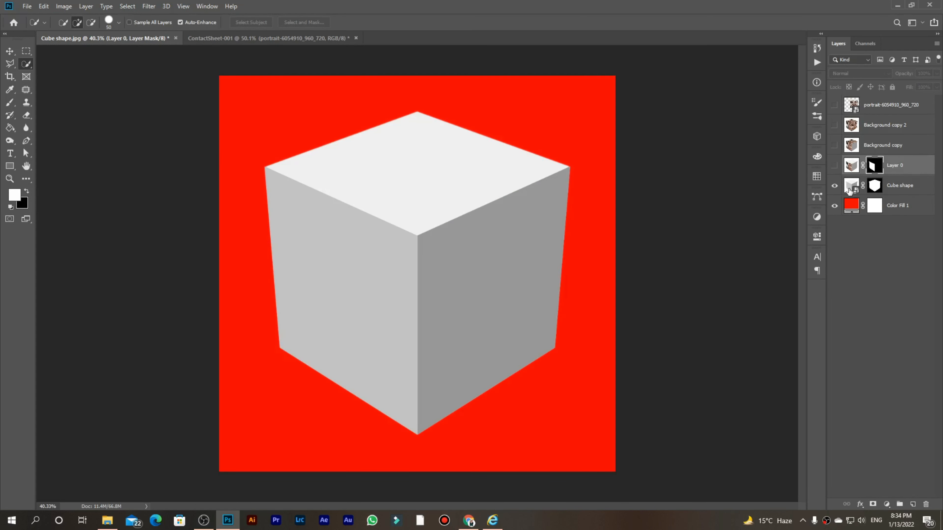
{"action": "left_click", "coordinate": [851, 185]}
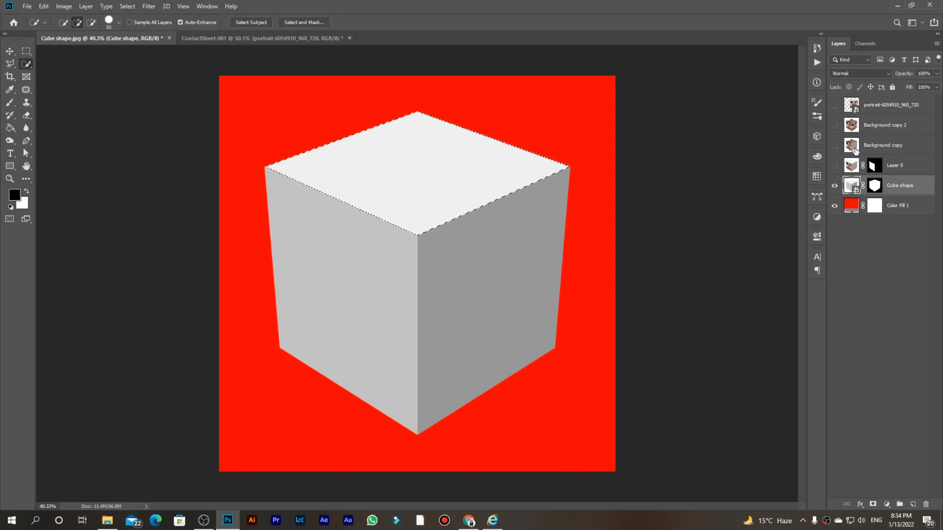
{"action": "left_click", "coordinate": [891, 145]}
{"action": "left_click", "coordinate": [872, 503]}
Select the cube's right face from the Cube shape layer and mask Background copy 2 with it
{"action": "left_click", "coordinate": [891, 124]}
{"action": "left_click", "coordinate": [851, 185]}
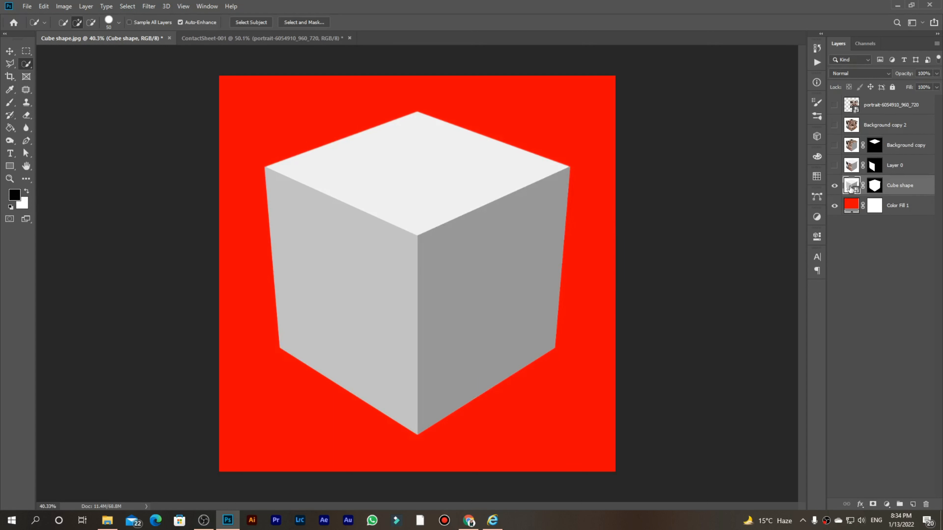
{"action": "left_click_drag", "start_coordinate": [478, 294], "coordinate": [499, 301]}
{"action": "left_click", "coordinate": [891, 125]}
{"action": "left_click", "coordinate": [872, 503]}
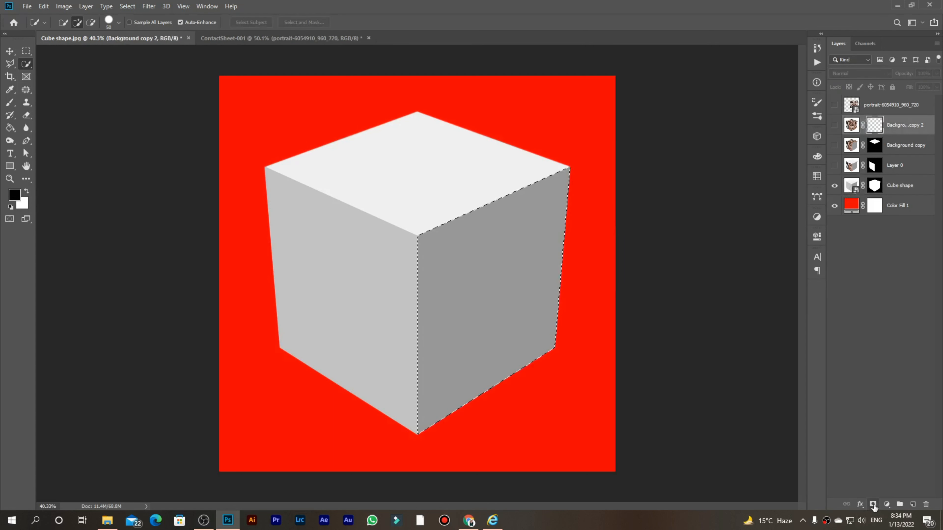
Show Background copy 2, Background copy and Layer 0 together over the masked Cube shape layer
{"action": "left_click", "coordinate": [835, 125]}
{"action": "left_click", "coordinate": [835, 145]}
{"action": "left_click", "coordinate": [835, 165]}
{"action": "left_click", "coordinate": [836, 185]}
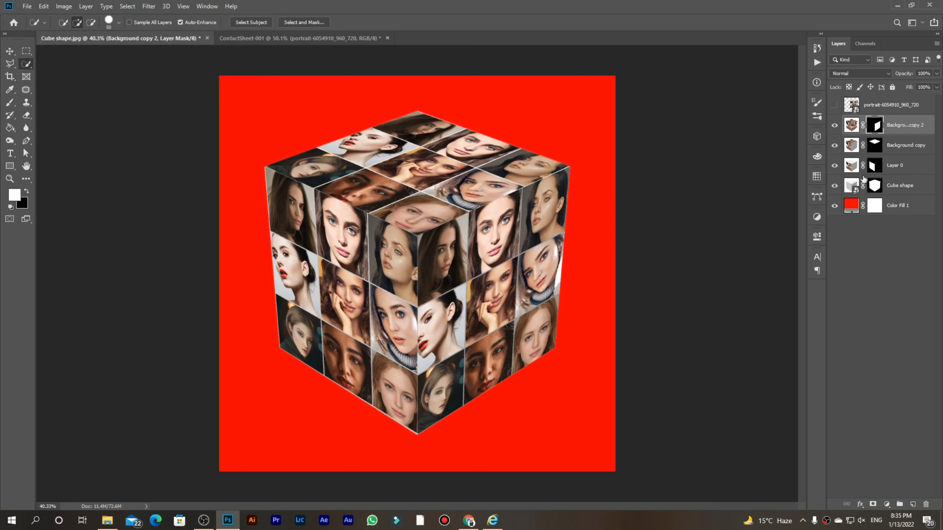
Unlink the masks of the three photo layers and shift Layer 0's image slightly left to X 997.52 px with Free Transform
{"action": "left_click", "coordinate": [844, 126]}
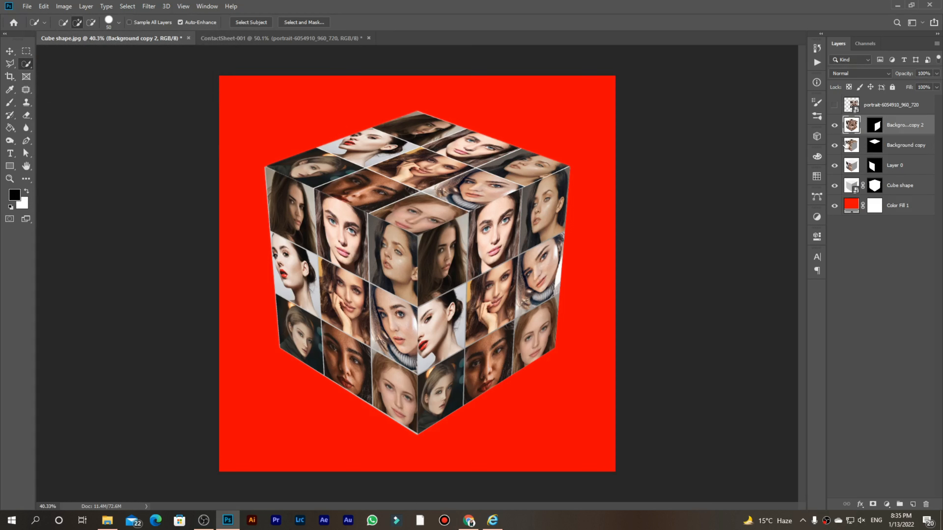
{"action": "left_click", "coordinate": [852, 169]}
{"action": "key", "text": "ctrl+t"}
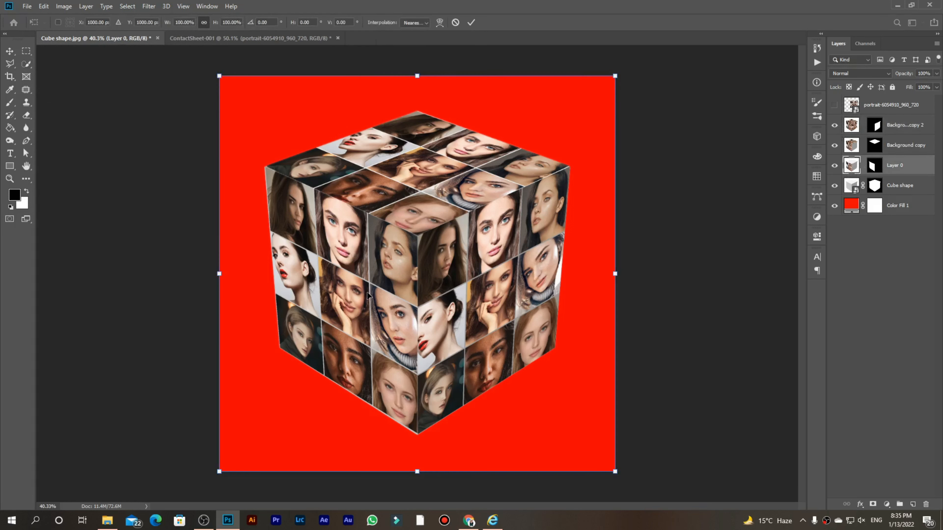
{"action": "left_click_drag", "start_coordinate": [368, 295], "coordinate": [367, 296]}
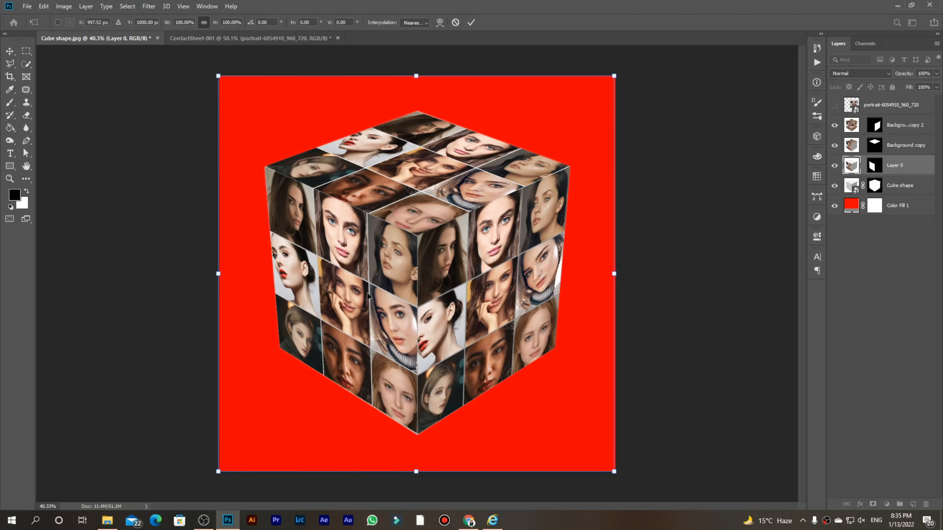
{"action": "key", "text": "Return"}
{"action": "key", "text": "w"}
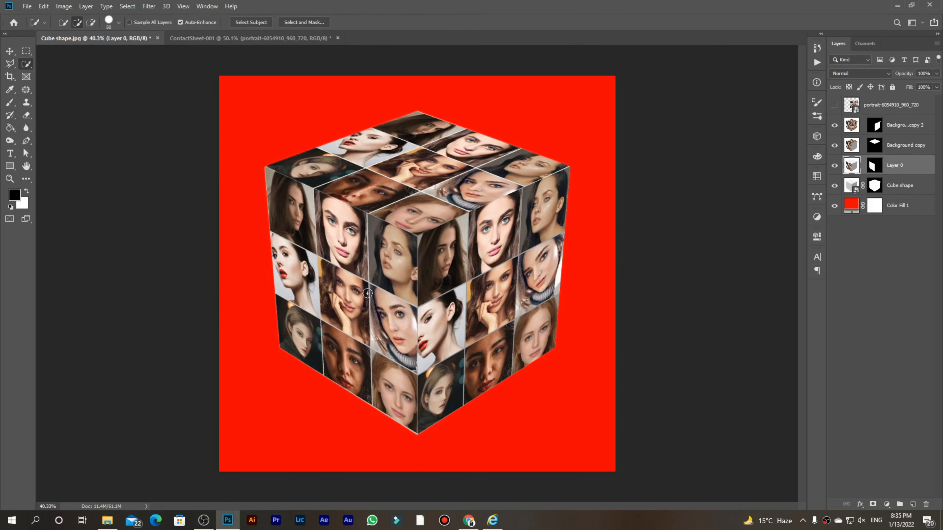
Nudge Layer 0's image three increments to the right inside its unlinked mask with the Move tool
{"action": "left_click", "coordinate": [10, 51]}
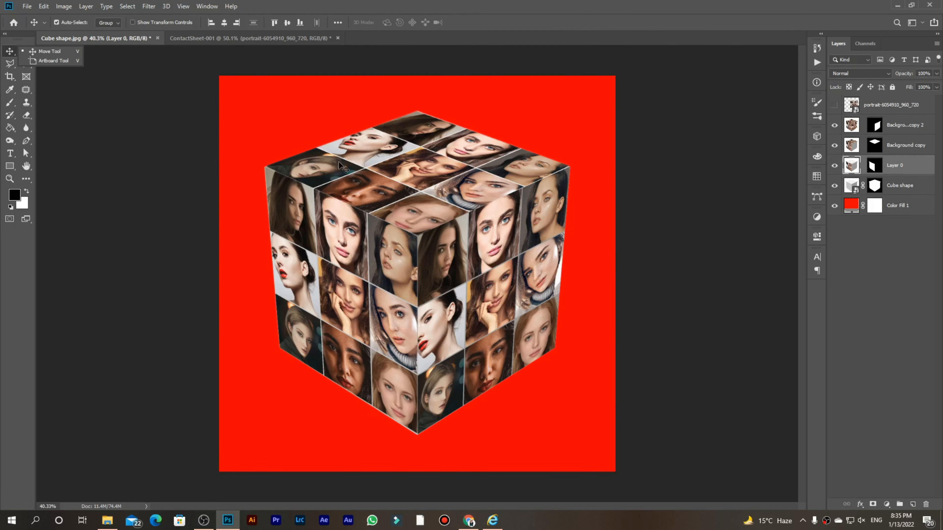
{"action": "scroll", "coordinate": [377, 264], "scroll_direction": "up", "scroll_amount": 2}
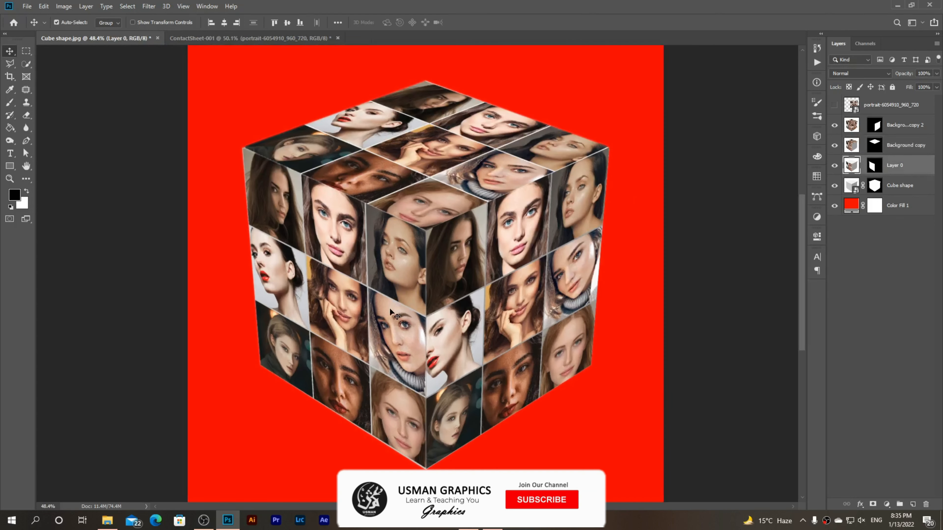
{"action": "key", "text": "Right"}
{"action": "key", "text": "Right"}
{"action": "key", "text": "Right"}
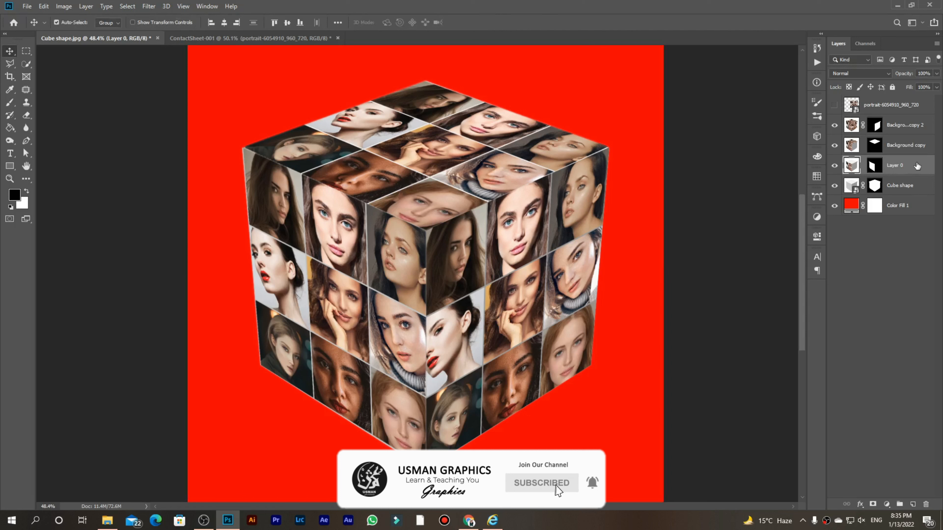
Add a radial Gradient Overlay to Layer 0 using a black-to-transparent gradient at a 90° angle
{"action": "double_click", "coordinate": [919, 166]}
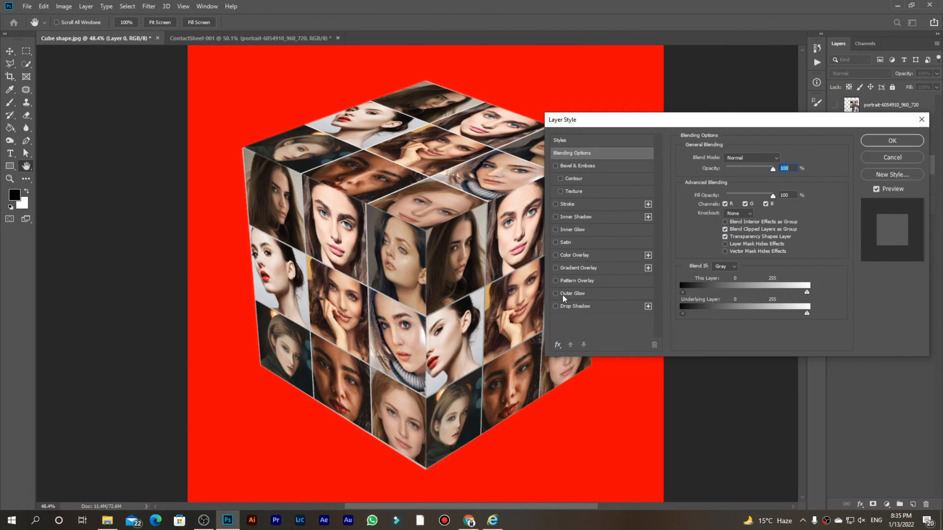
{"action": "left_click", "coordinate": [555, 294]}
{"action": "left_click", "coordinate": [555, 293]}
{"action": "left_click", "coordinate": [572, 267]}
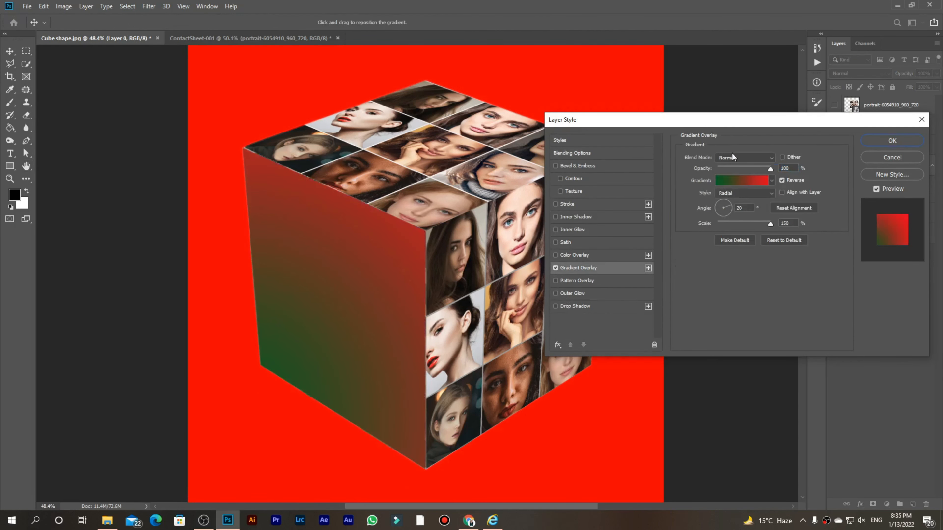
{"action": "left_click", "coordinate": [740, 180]}
{"action": "left_click", "coordinate": [66, 126]}
{"action": "left_click", "coordinate": [54, 123]}
{"action": "left_click", "coordinate": [200, 109]}
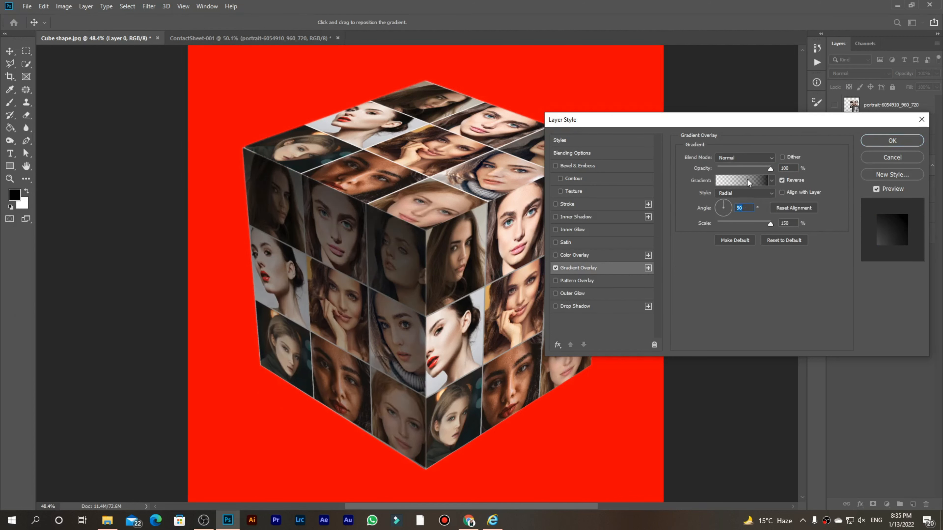
Set Layer 0's Gradient Overlay to 60% opacity in Normal mode, turn off Reverse and apply the style
{"action": "mouse_move", "coordinate": [770, 169]}
{"action": "left_mouse_down"}
{"action": "mouse_move", "coordinate": [733, 167]}
{"action": "mouse_move", "coordinate": [760, 173]}
{"action": "left_mouse_up"}
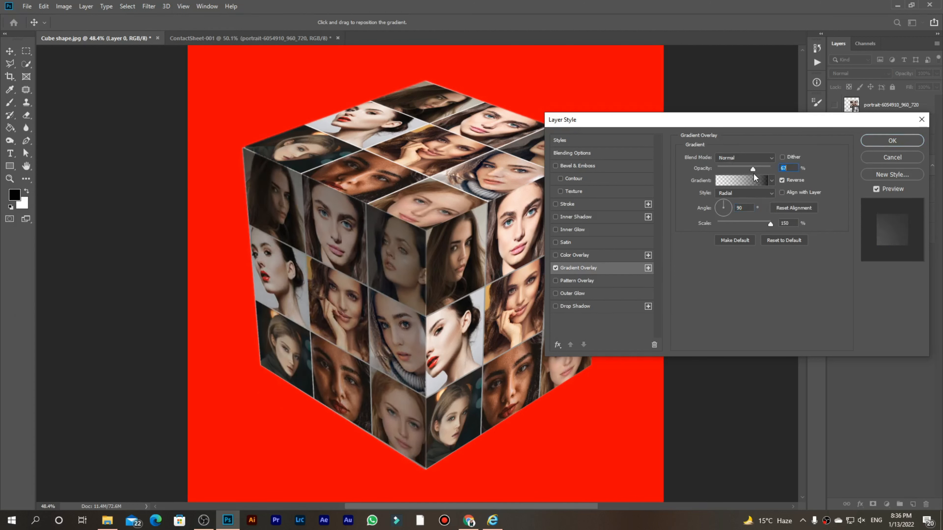
{"action": "type", "text": "60"}
{"action": "left_click", "coordinate": [745, 158]}
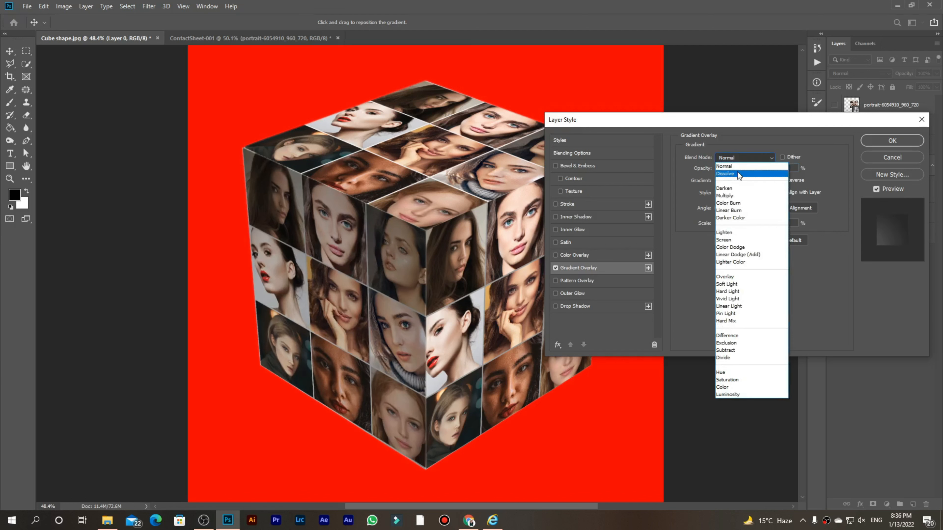
{"action": "left_click", "coordinate": [742, 167]}
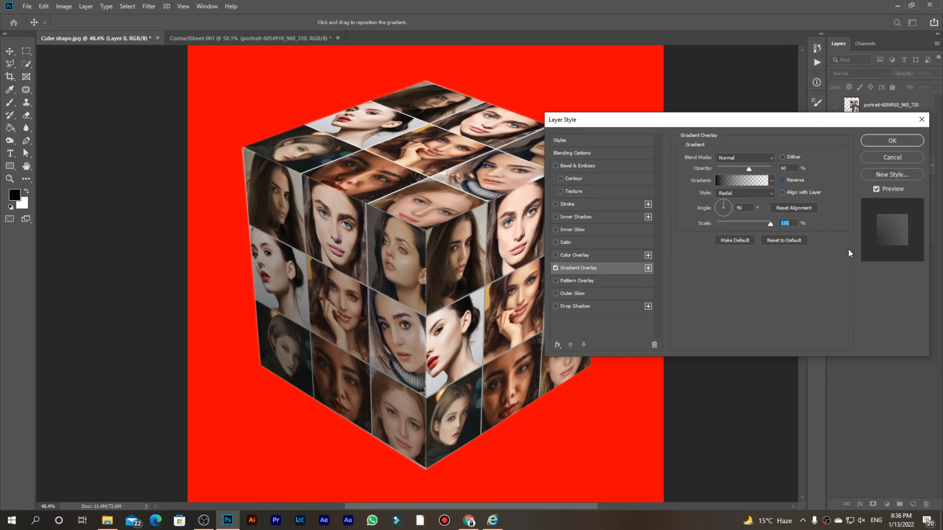
{"action": "left_click", "coordinate": [907, 141]}
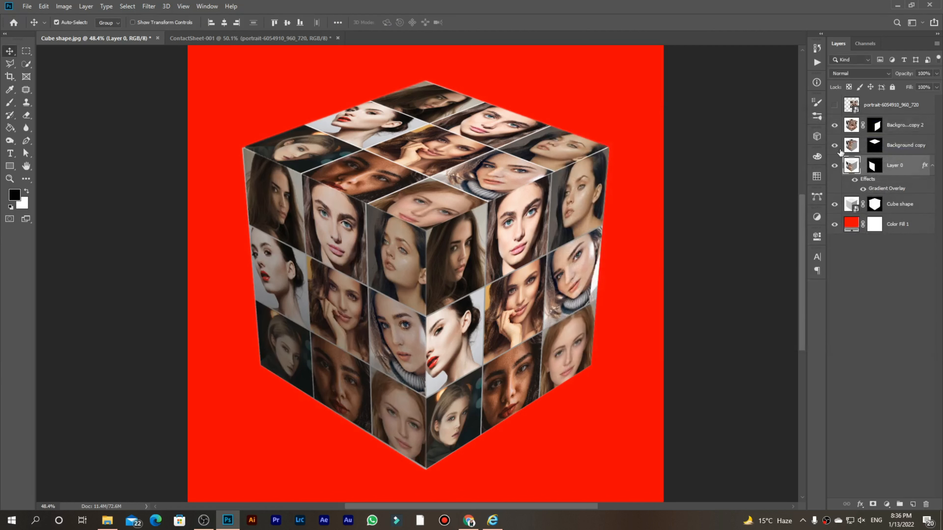
Apply a radial black-to-transparent Gradient Overlay at 60% opacity, without a drop shadow, to Background copy 2
{"action": "left_click", "coordinate": [916, 125]}
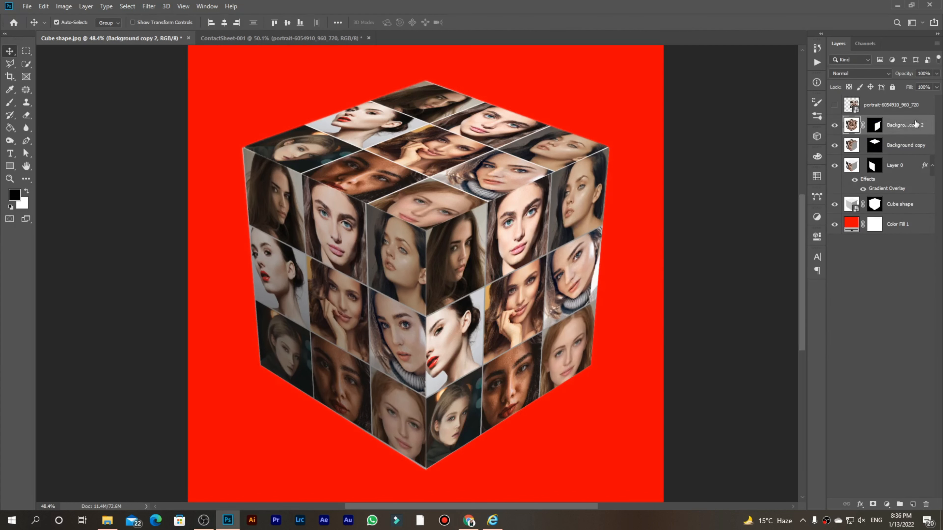
{"action": "double_click", "coordinate": [896, 121]}
{"action": "left_click", "coordinate": [604, 307]}
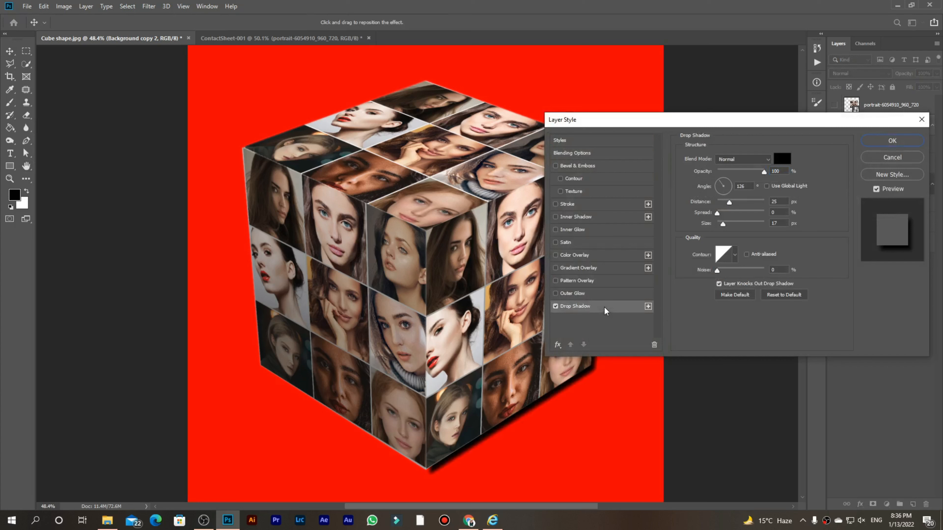
{"action": "left_click", "coordinate": [556, 306]}
{"action": "left_click", "coordinate": [614, 267]}
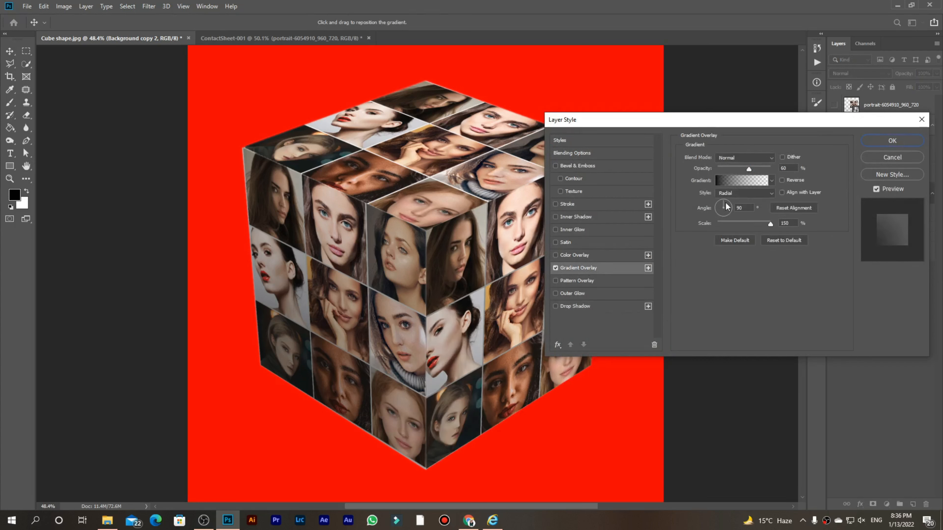
{"action": "key", "text": "Return"}
Add the same 60% Gradient Overlay to the Background copy layer and reposition its shading across the cube's top face
{"action": "left_click", "coordinate": [923, 166]}
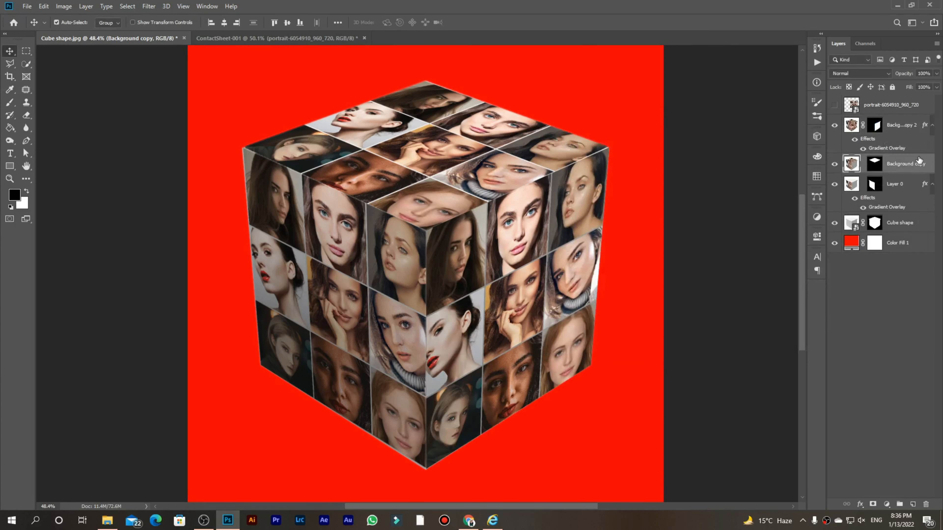
{"action": "double_click", "coordinate": [919, 167]}
{"action": "left_click", "coordinate": [556, 268]}
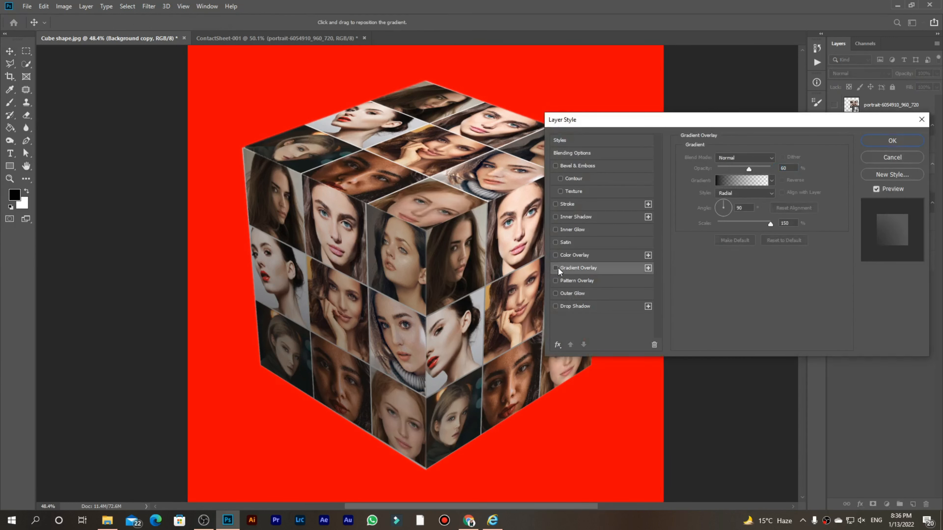
{"action": "left_click_drag", "start_coordinate": [444, 206], "coordinate": [624, 84]}
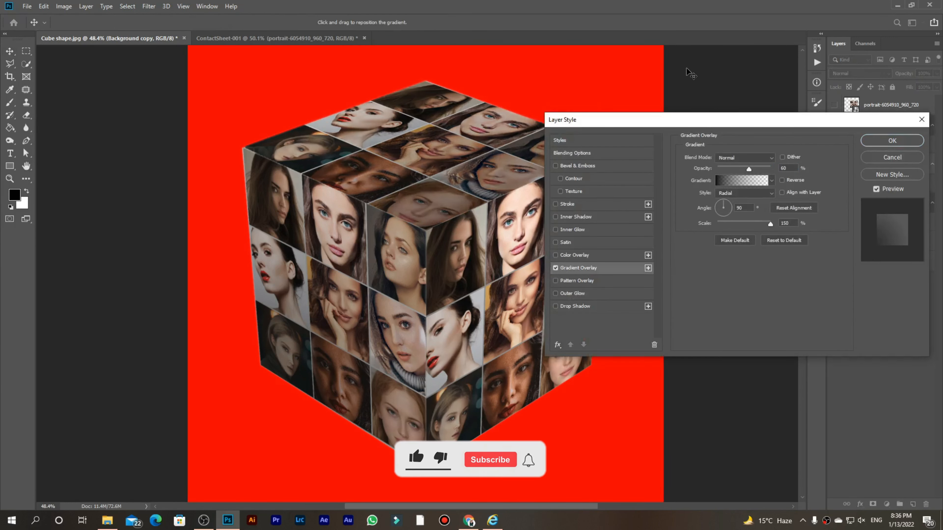
{"action": "mouse_move", "coordinate": [398, 171]}
{"action": "left_mouse_down"}
{"action": "mouse_move", "coordinate": [482, 107]}
{"action": "mouse_move", "coordinate": [520, 119]}
{"action": "mouse_move", "coordinate": [471, 107]}
{"action": "mouse_move", "coordinate": [466, 79]}
{"action": "mouse_move", "coordinate": [484, 143]}
{"action": "left_mouse_up"}
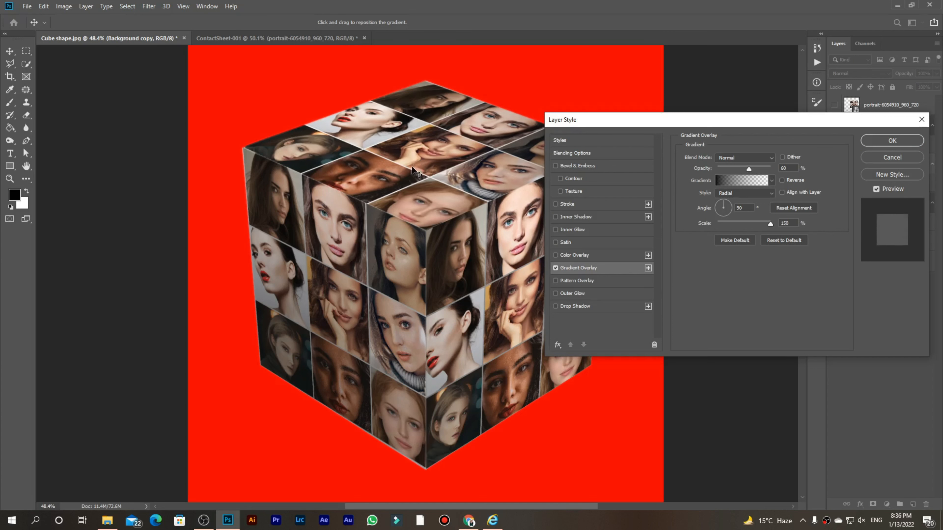
Try a 10% scale and the Linear style on Background copy's Gradient Overlay, repositioning its shading on the top face
{"action": "left_click_drag", "start_coordinate": [771, 227], "coordinate": [713, 234]}
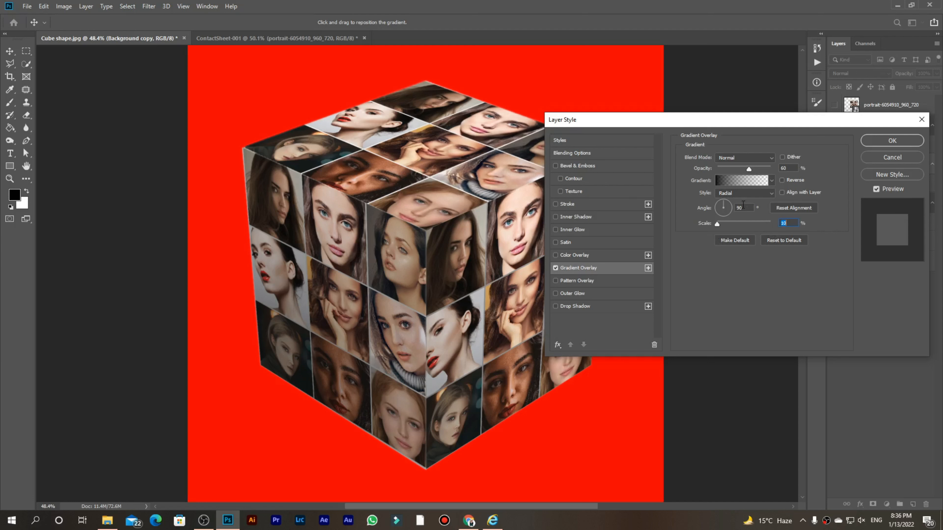
{"action": "left_click", "coordinate": [743, 193]}
{"action": "left_click", "coordinate": [729, 193]}
{"action": "left_click", "coordinate": [734, 193]}
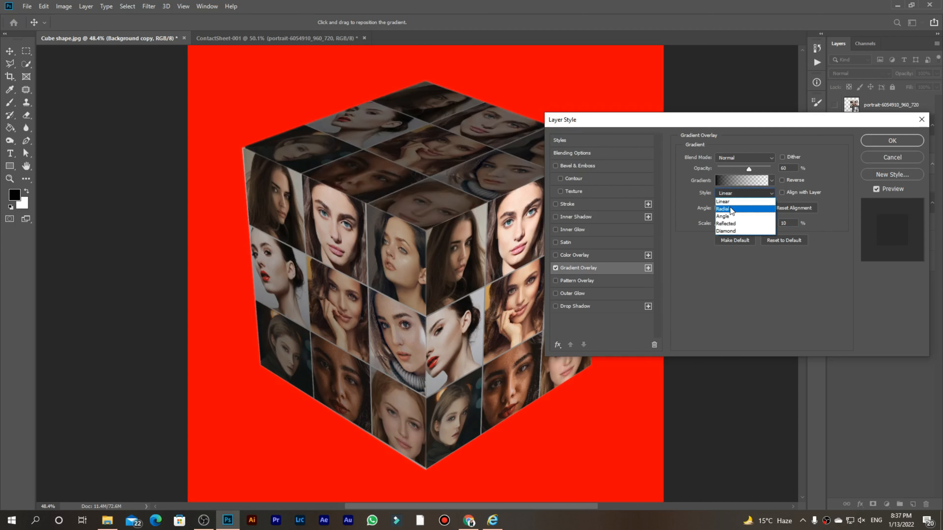
{"action": "left_click", "coordinate": [735, 203]}
{"action": "mouse_move", "coordinate": [749, 170]}
{"action": "left_mouse_down"}
{"action": "mouse_move", "coordinate": [837, 184]}
{"action": "mouse_move", "coordinate": [744, 179]}
{"action": "left_mouse_up"}
{"action": "type", "text": "60"}
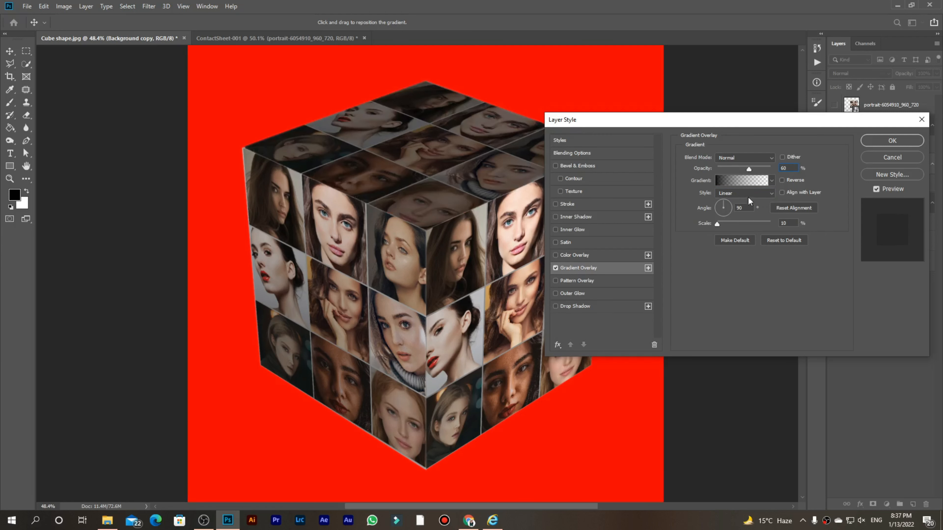
{"action": "left_click_drag", "start_coordinate": [719, 223], "coordinate": [760, 225]}
{"action": "left_click_drag", "start_coordinate": [505, 143], "coordinate": [494, 108]}
{"action": "left_click", "coordinate": [737, 195]}
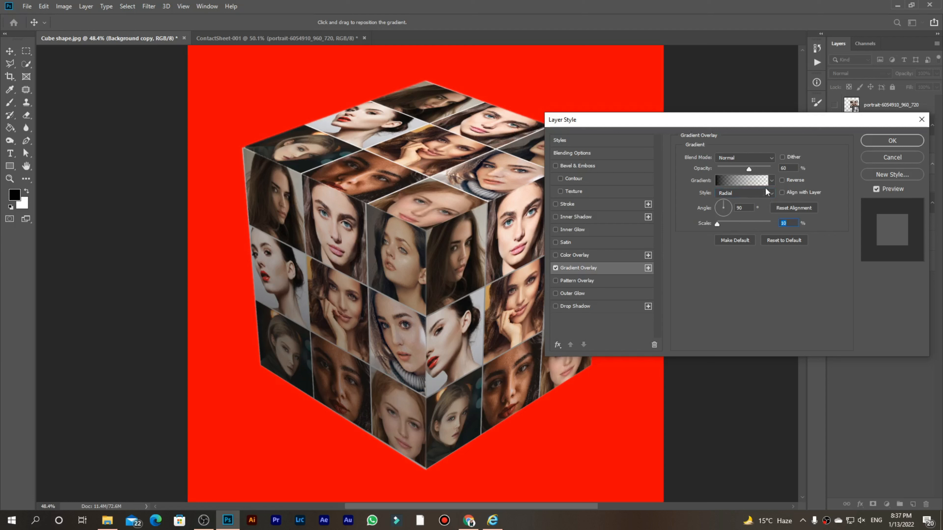
Set Background copy's radial Gradient Overlay to 100% opacity and 150% scale with Dither on, reposition its shading and apply the style
{"action": "left_click", "coordinate": [782, 179]}
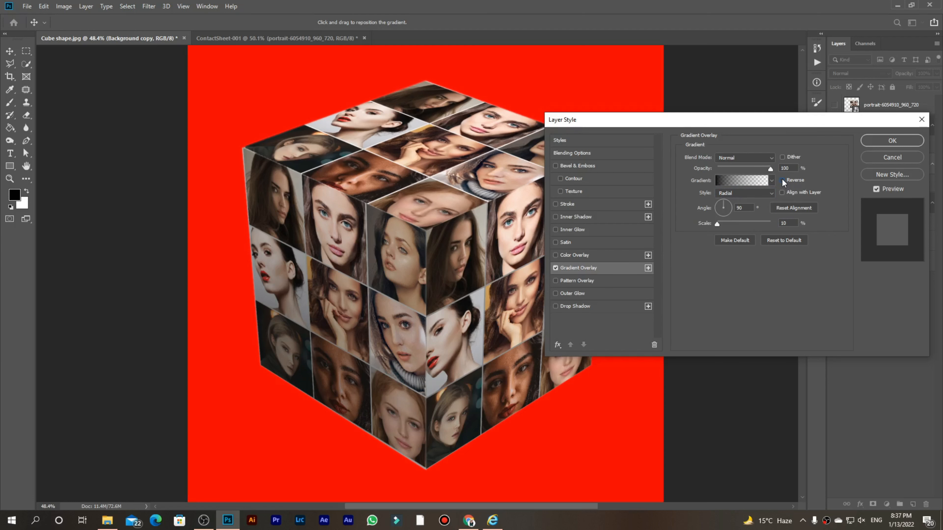
{"action": "left_click", "coordinate": [782, 180]}
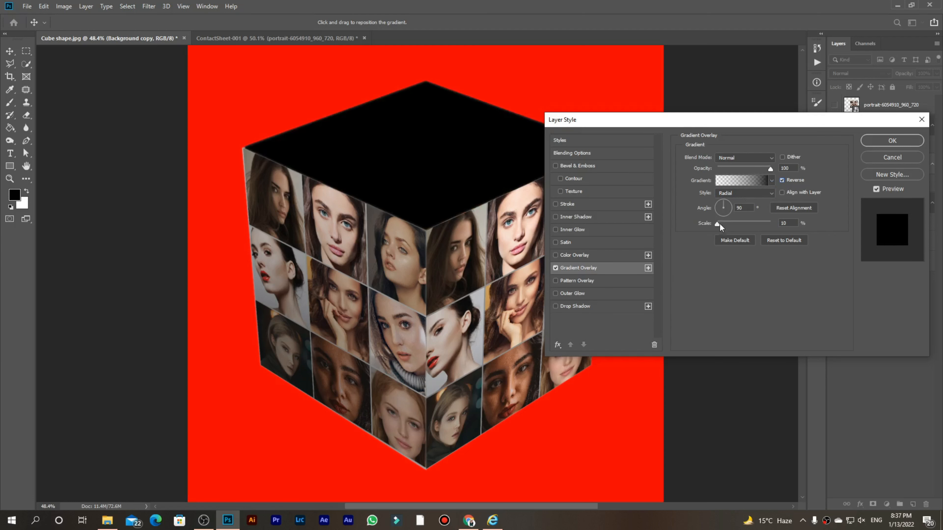
{"action": "left_click", "coordinate": [782, 180]}
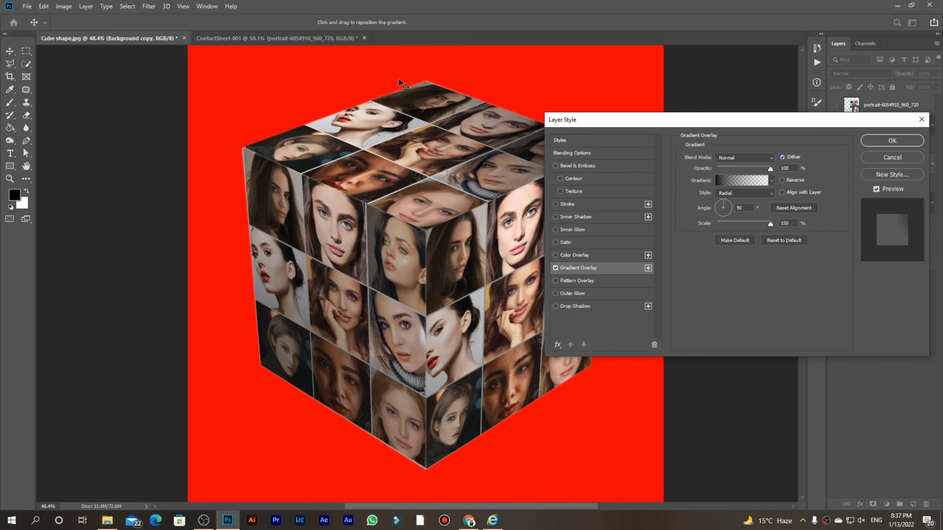
{"action": "mouse_move", "coordinate": [399, 79]}
{"action": "left_mouse_down"}
{"action": "mouse_move", "coordinate": [383, 78]}
{"action": "mouse_move", "coordinate": [413, 92]}
{"action": "left_mouse_up"}
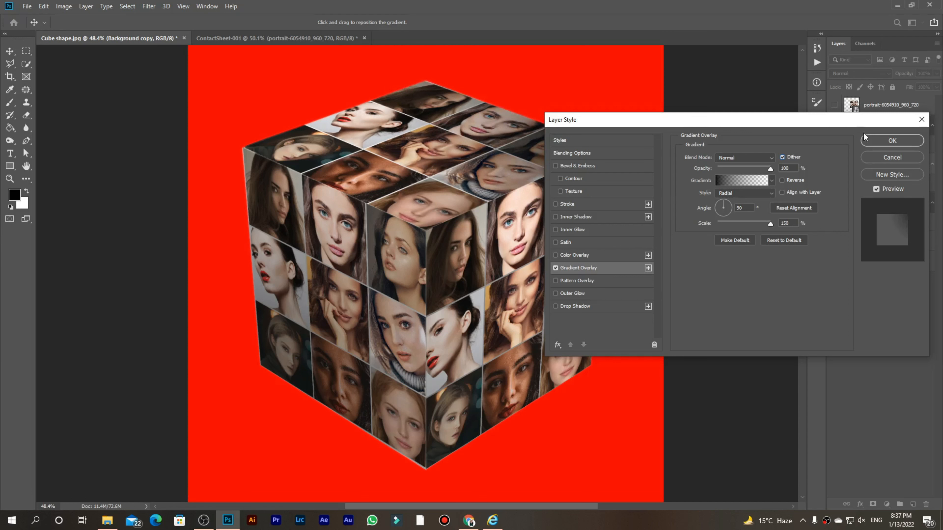
{"action": "left_click", "coordinate": [892, 140]}
Add a smooth Inner Bevel with Bevel & Emboss to Layer 0, compare it on and off, and apply the style
{"action": "left_click", "coordinate": [910, 206]}
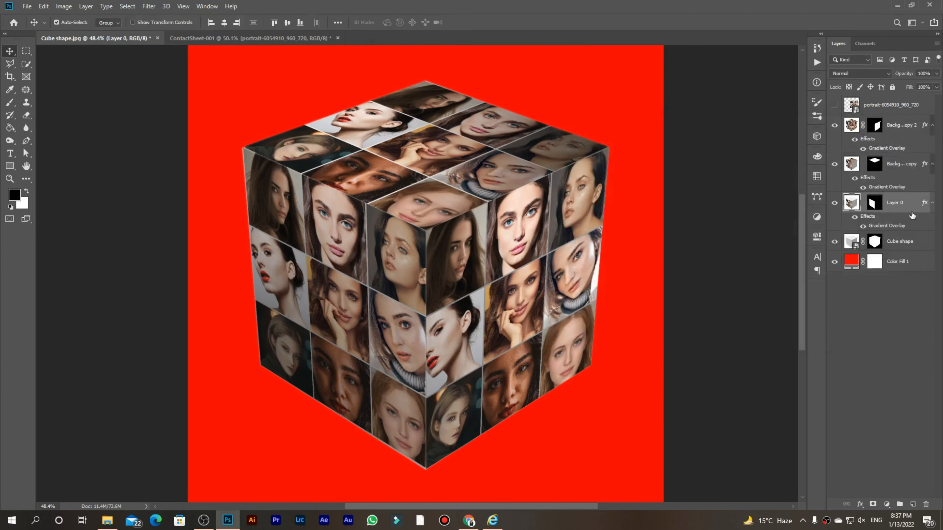
{"action": "double_click", "coordinate": [913, 213]}
{"action": "left_click", "coordinate": [582, 166]}
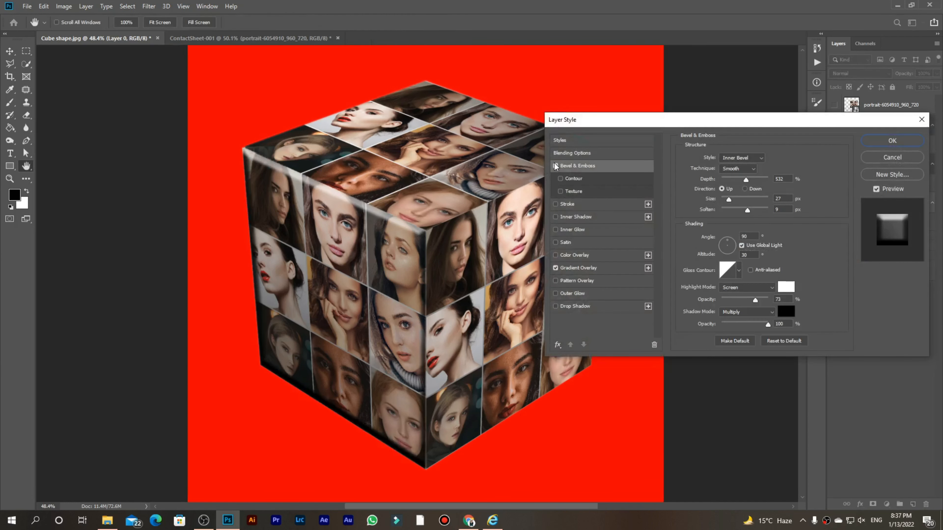
{"action": "left_click", "coordinate": [556, 166]}
{"action": "left_click", "coordinate": [555, 166]}
{"action": "left_click", "coordinate": [556, 166]}
{"action": "left_click", "coordinate": [556, 166]}
{"action": "left_click", "coordinate": [605, 155]}
{"action": "left_click_drag", "start_coordinate": [684, 293], "coordinate": [702, 316]}
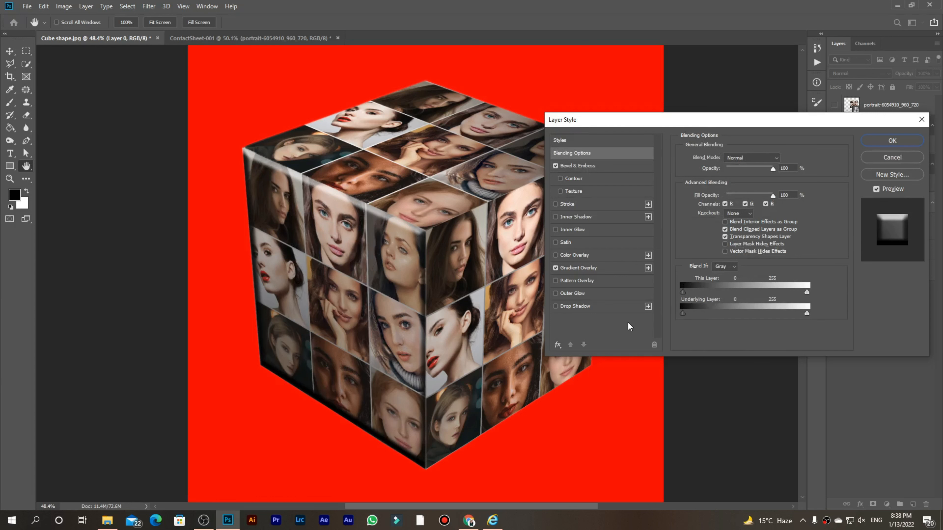
{"action": "left_click", "coordinate": [888, 141]}
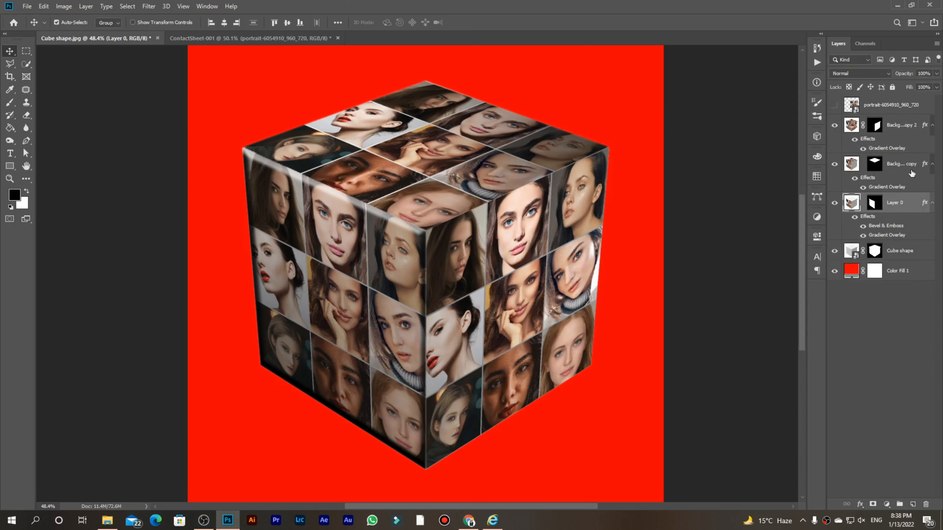
Add a smooth Inner Bevel with Bevel & Emboss to the Background copy layer
{"action": "left_click", "coordinate": [913, 161]}
{"action": "double_click", "coordinate": [911, 160]}
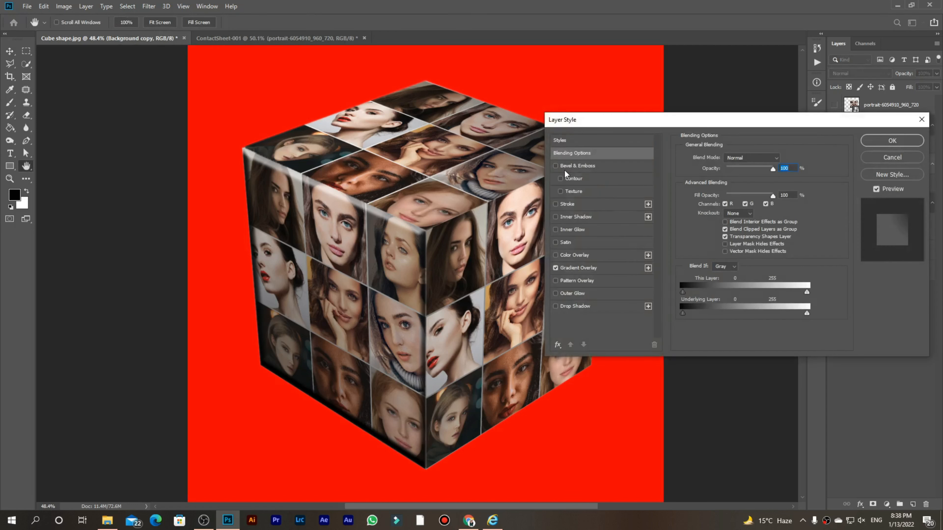
{"action": "left_click", "coordinate": [572, 167]}
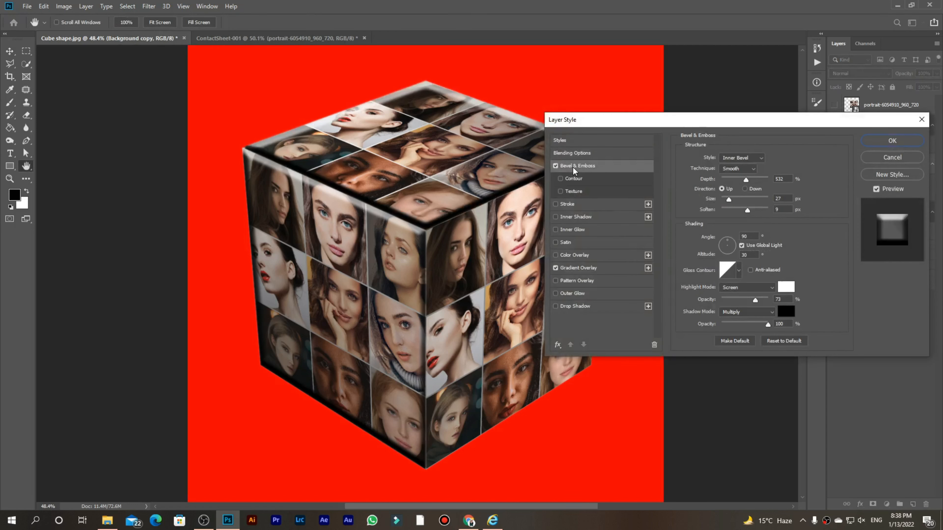
Change the shadow color of Background copy's Bevel & Emboss to gray, keep the white highlight color and apply the style
{"action": "left_click", "coordinate": [787, 287]}
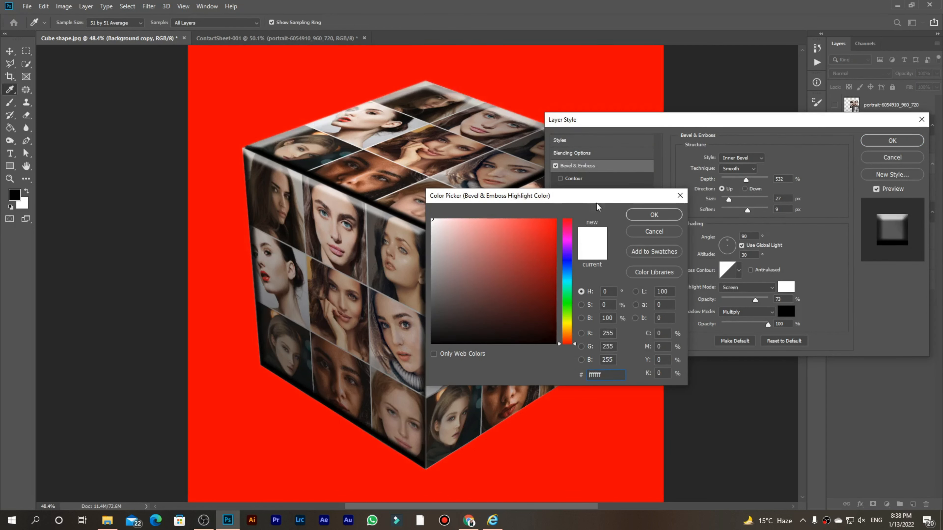
{"action": "left_click", "coordinate": [664, 232]}
{"action": "left_click", "coordinate": [787, 312]}
{"action": "type", "text": "ffffff"}
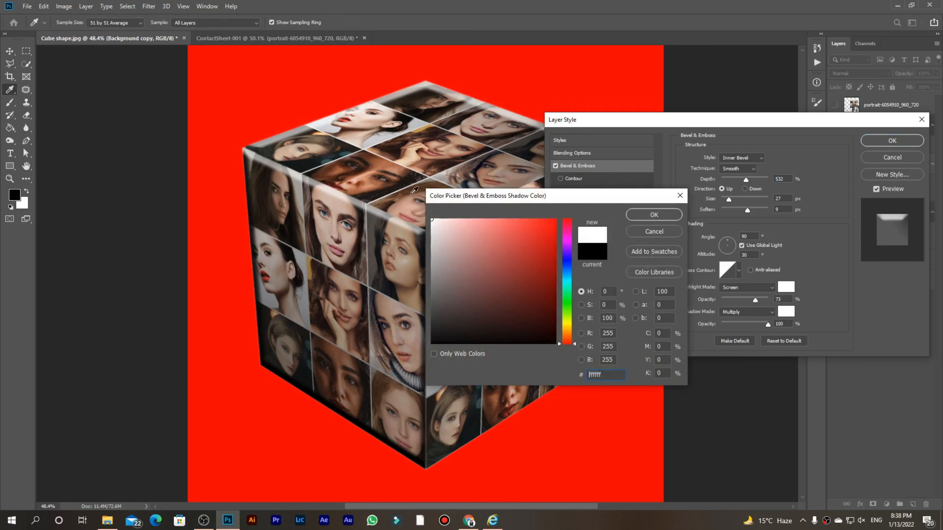
{"action": "type", "text": "999999"}
{"action": "left_click", "coordinate": [654, 216]}
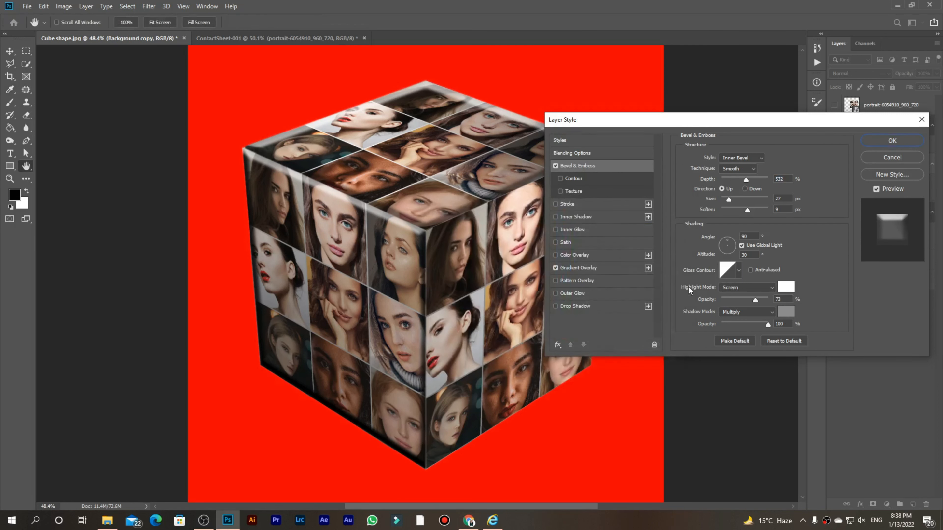
{"action": "left_click", "coordinate": [890, 140]}
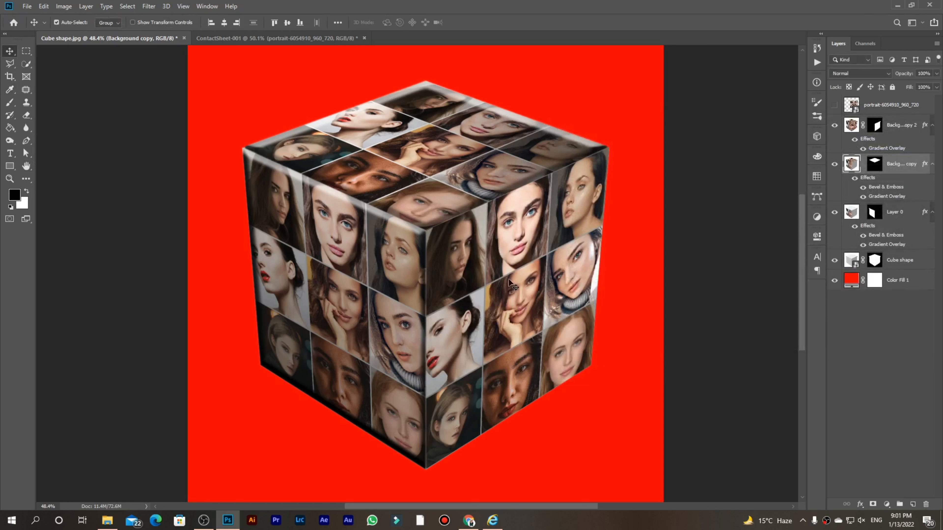
Apply a smooth Inner Bevel with Bevel & Emboss and a black shadow color to the Background copy 2 layer
{"action": "left_click", "coordinate": [902, 125]}
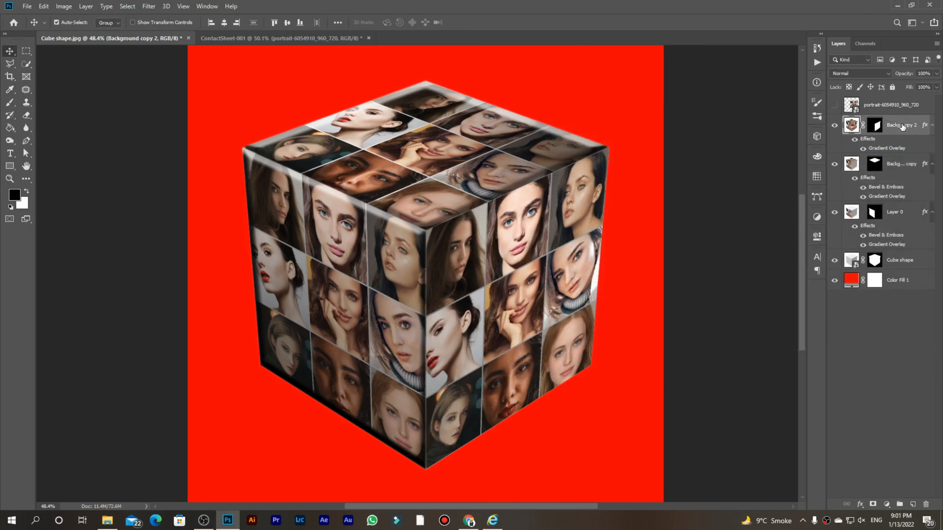
{"action": "double_click", "coordinate": [868, 133]}
{"action": "left_click", "coordinate": [560, 170]}
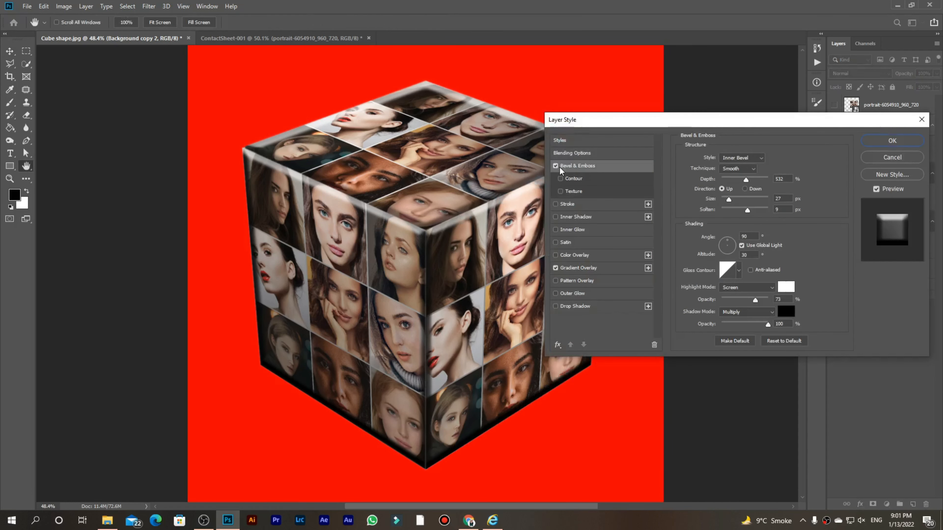
{"action": "left_click", "coordinate": [905, 137]}
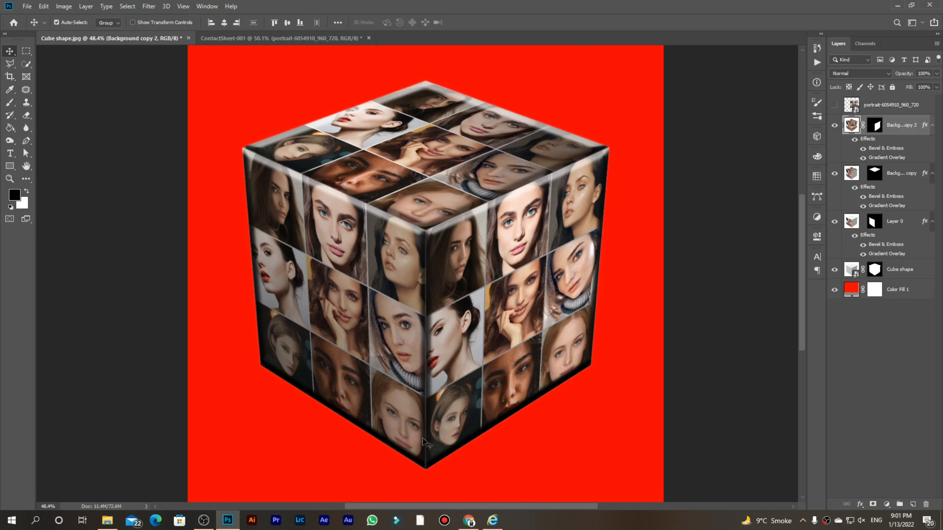
Inspect the cube's edges and compare Background copy 2 with and without its Bevel & Emboss effect
{"action": "scroll", "coordinate": [427, 444], "scroll_direction": "down", "scroll_amount": 3}
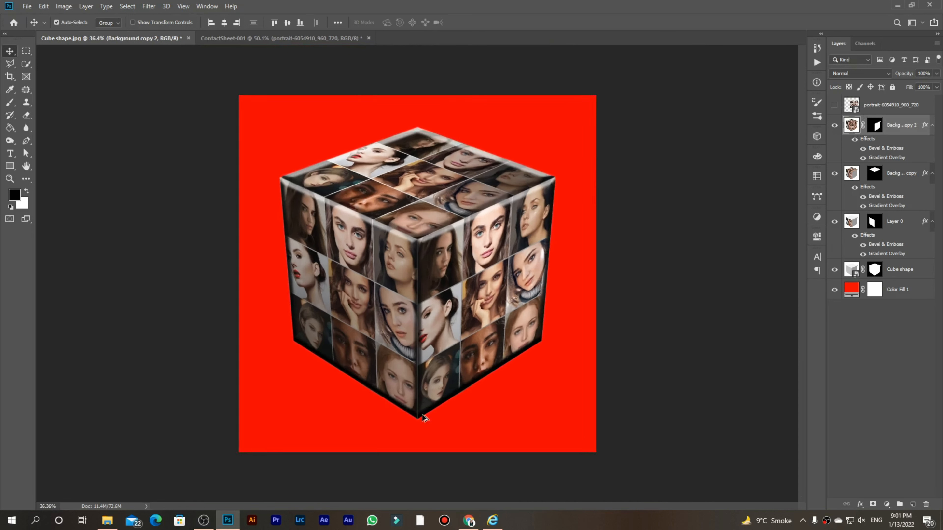
{"action": "scroll", "coordinate": [425, 418], "scroll_direction": "up", "scroll_amount": 5}
{"action": "scroll", "coordinate": [425, 419], "scroll_direction": "down", "scroll_amount": 5}
{"action": "left_click", "coordinate": [863, 148]}
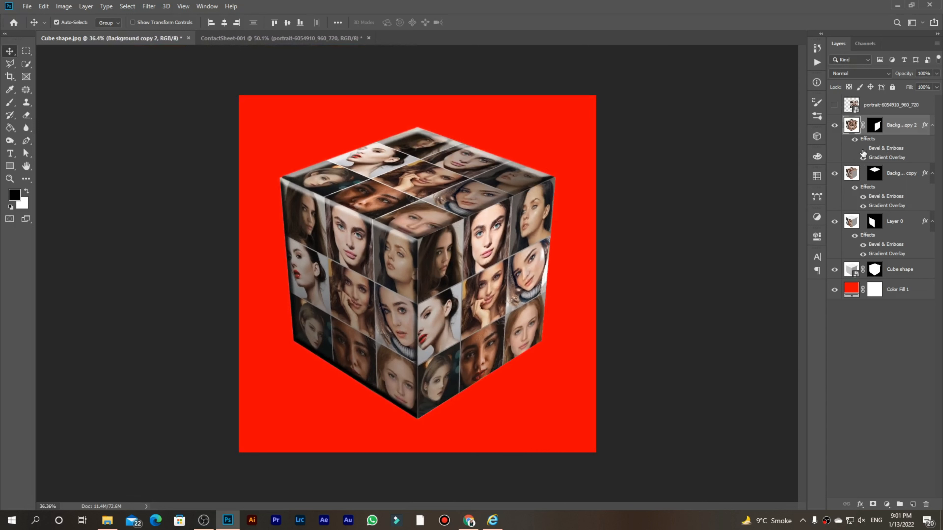
{"action": "left_click", "coordinate": [863, 148]}
{"action": "scroll", "coordinate": [427, 262], "scroll_direction": "up", "scroll_amount": 4}
{"action": "scroll", "coordinate": [427, 262], "scroll_direction": "down", "scroll_amount": 3}
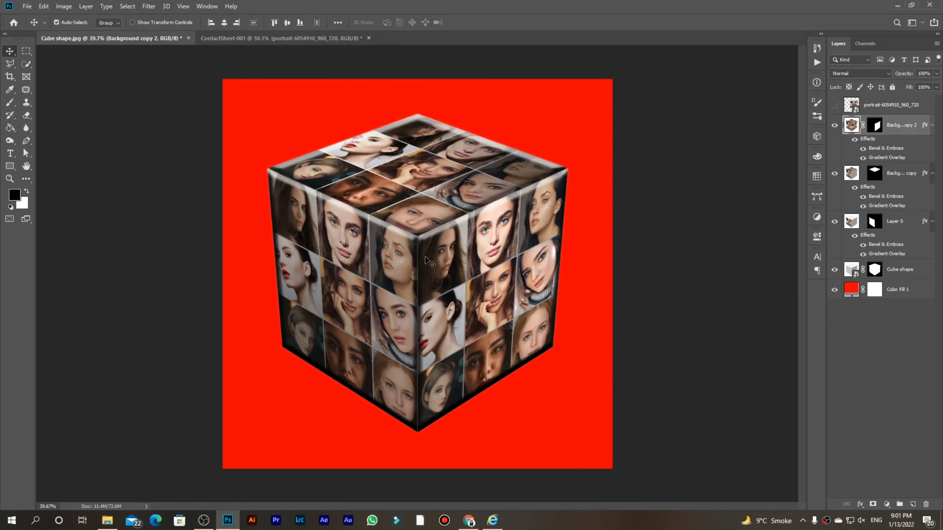
Change the Color Fill 1 background to white and duplicate the Cube shape layer
{"action": "left_click", "coordinate": [849, 290]}
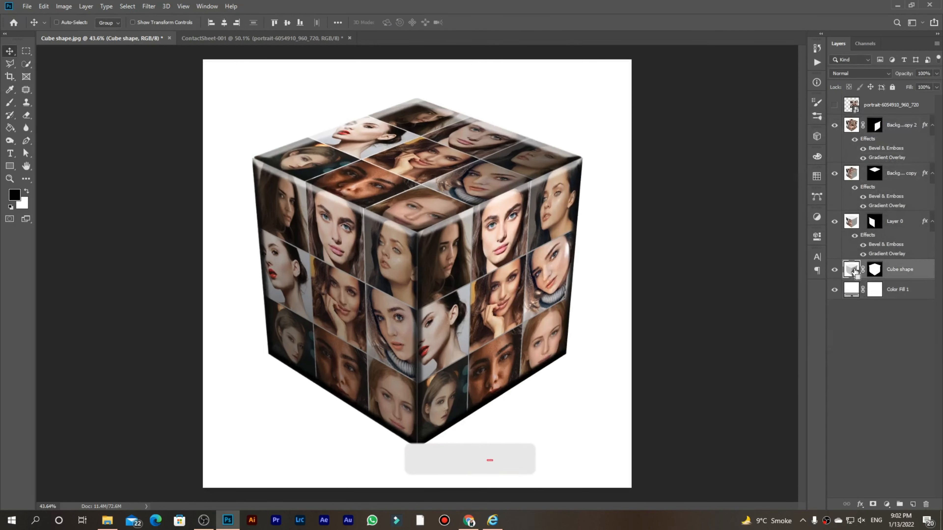
{"action": "left_click", "coordinate": [848, 274]}
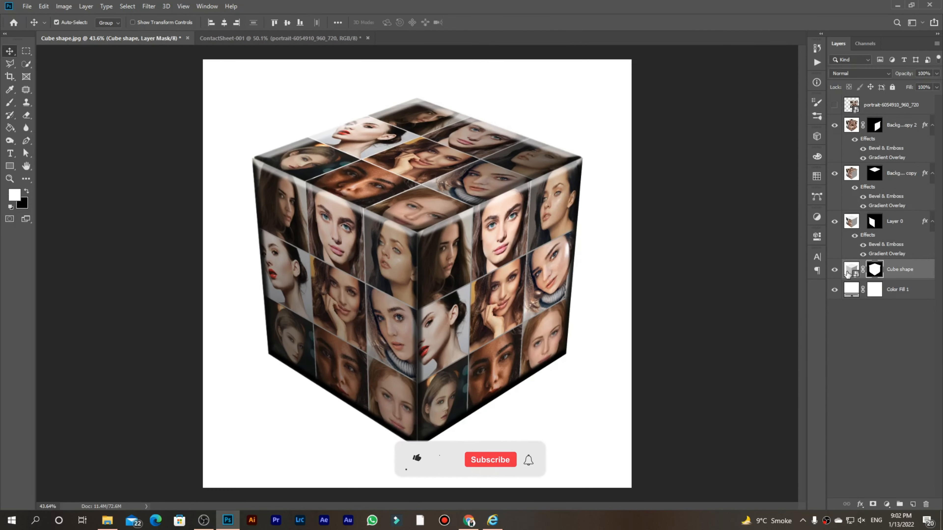
{"action": "left_click", "coordinate": [848, 274]}
{"action": "key", "text": "ctrl+j"}
Rasterize the original Cube shape layer beneath its copy, keeping its layer mask
{"action": "right_click", "coordinate": [874, 291]}
{"action": "left_click", "coordinate": [821, 363]}
{"action": "right_click", "coordinate": [897, 297]}
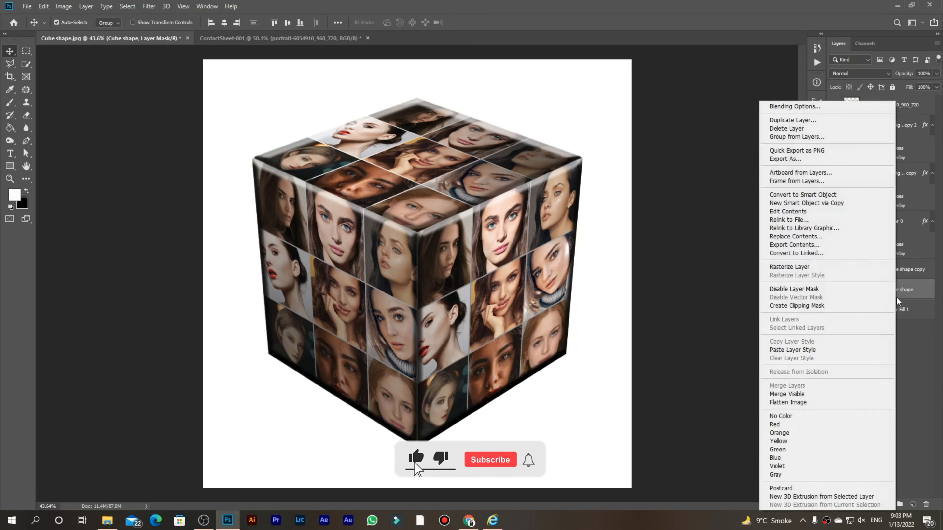
{"action": "left_click", "coordinate": [871, 267]}
{"action": "left_click", "coordinate": [835, 290]}
{"action": "left_click", "coordinate": [835, 290]}
{"action": "key", "text": "ctrl+t"}
{"action": "key", "text": "Escape"}
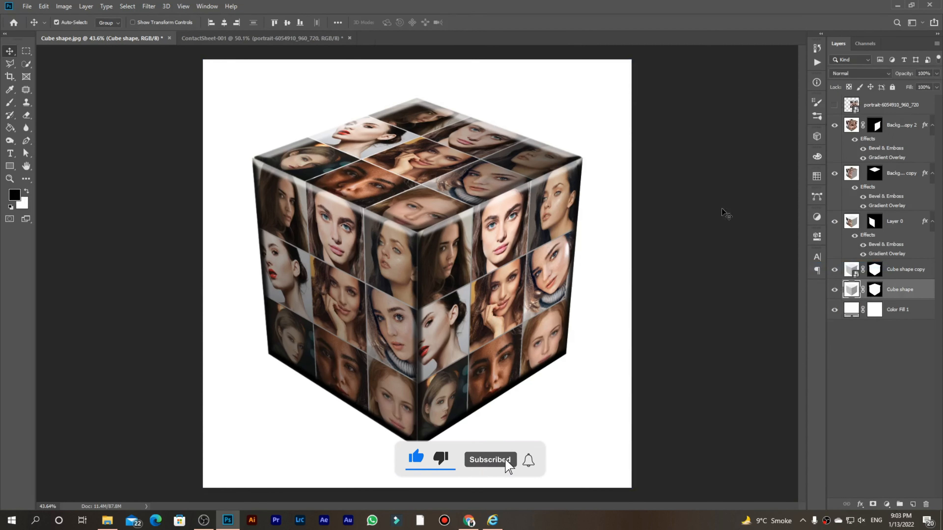
Load the Cube shape layer's pixels as a selection, paint it solid black with a brush enlarged to 2200 px, and deselect
{"action": "right_click", "coordinate": [874, 292]}
{"action": "left_click", "coordinate": [875, 291]}
{"action": "key", "text": "b"}
{"action": "right_click", "coordinate": [463, 260]}
{"action": "left_click", "coordinate": [568, 275]}
{"action": "left_click", "coordinate": [322, 136]}
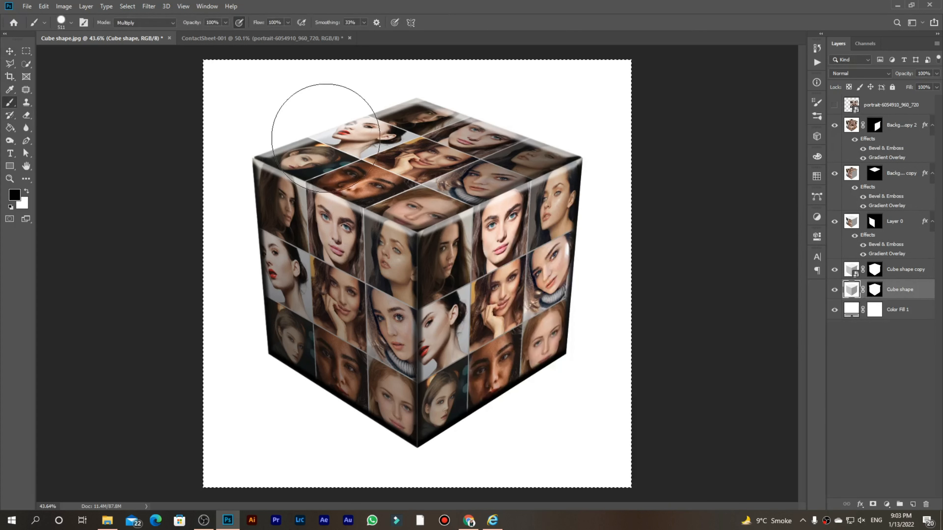
{"action": "left_click_drag", "start_coordinate": [322, 136], "coordinate": [438, 231]}
{"action": "key", "text": "bracketright"}
{"action": "key", "text": "bracketright"}
{"action": "key", "text": "bracketright"}
{"action": "key", "text": "bracketright"}
{"action": "key", "text": "bracketright"}
{"action": "key", "text": "bracketright"}
{"action": "key", "text": "bracketright"}
{"action": "key", "text": "bracketright"}
{"action": "key", "text": "bracketright"}
{"action": "key", "text": "bracketright"}
{"action": "key", "text": "bracketright"}
{"action": "key", "text": "bracketright"}
{"action": "key", "text": "bracketright"}
{"action": "key", "text": "bracketright"}
{"action": "key", "text": "bracketright"}
{"action": "key", "text": "bracketright"}
{"action": "key", "text": "bracketright"}
{"action": "key", "text": "bracketright"}
{"action": "mouse_move", "coordinate": [483, 178]}
{"action": "left_mouse_down"}
{"action": "mouse_move", "coordinate": [531, 516]}
{"action": "mouse_move", "coordinate": [353, 168]}
{"action": "left_mouse_up"}
{"action": "key", "text": "ctrl+d"}
Apply a Gaussian Blur to the Cube shape layer's mask and lower the layer's opacity
{"action": "left_click", "coordinate": [149, 6]}
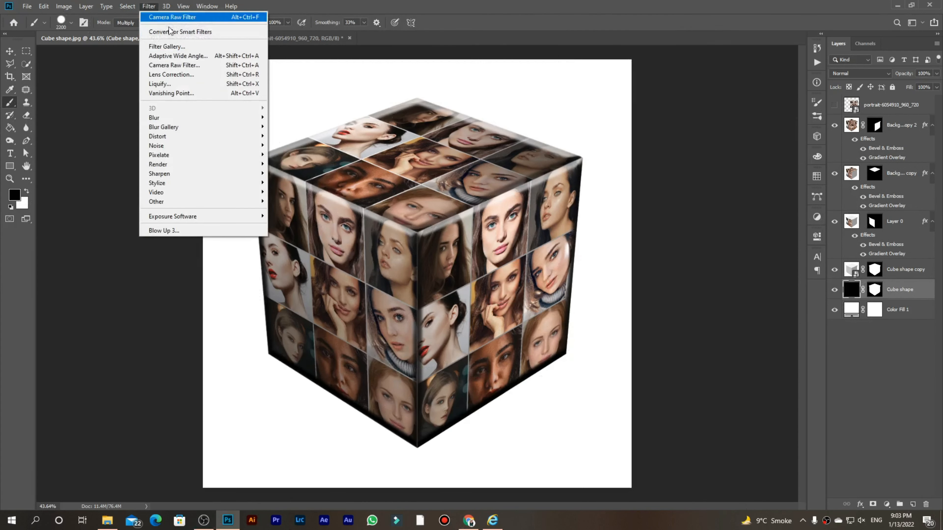
{"action": "mouse_move", "coordinate": [186, 117]}
{"action": "left_click", "coordinate": [294, 155]}
{"action": "left_click", "coordinate": [810, 97]}
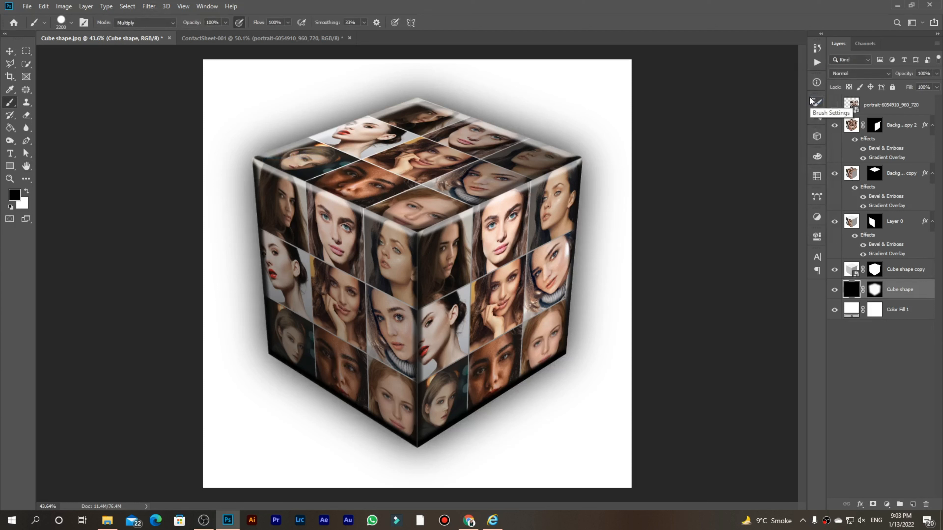
{"action": "left_click_drag", "start_coordinate": [906, 74], "coordinate": [891, 76]}
Paint one soft black spot at the cube's center on a new layer above Cube shape, using a 0% hardness brush about 1100 px wide
{"action": "key", "text": "ctrl+alt+shift+n"}
{"action": "right_click", "coordinate": [414, 299]}
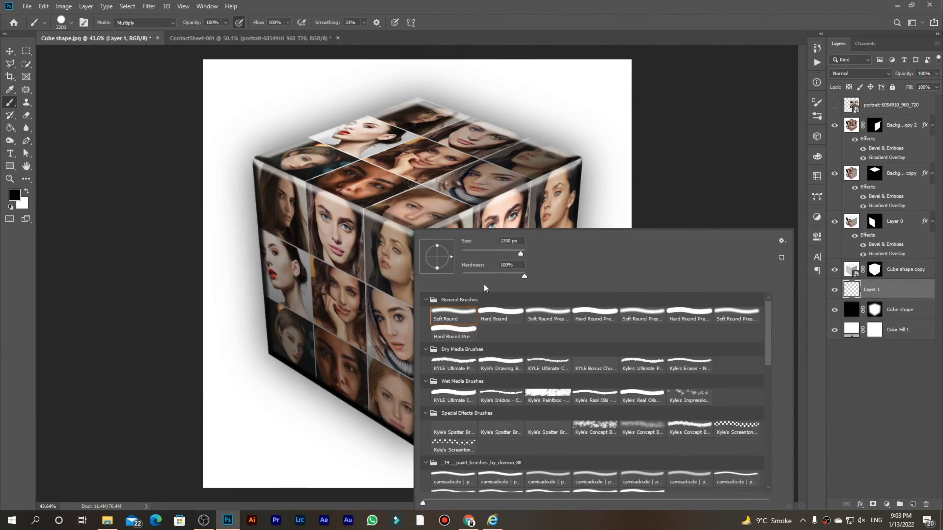
{"action": "left_click_drag", "start_coordinate": [523, 276], "coordinate": [462, 276]}
{"action": "left_click_drag", "start_coordinate": [520, 254], "coordinate": [509, 254]}
{"action": "left_click", "coordinate": [583, 140]}
{"action": "right_click", "coordinate": [403, 279]}
{"action": "left_click", "coordinate": [507, 254]}
{"action": "left_click", "coordinate": [405, 167]}
{"action": "key", "text": "ctrl+z"}
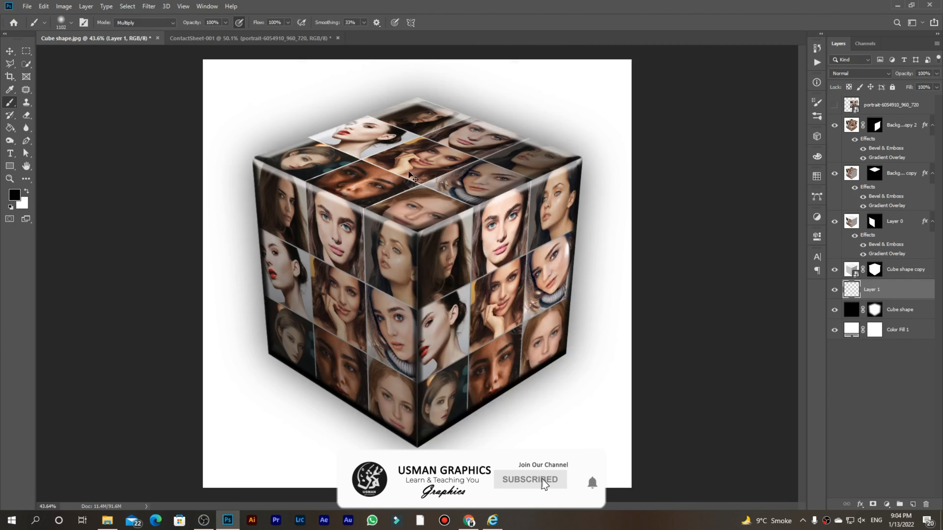
{"action": "left_click", "coordinate": [413, 273]}
Squash Layer 1's black spot vertically to about 6% height as a thin ground shadow under the cube's lowest corner
{"action": "key", "text": "ctrl+t"}
{"action": "left_click_drag", "start_coordinate": [417, 63], "coordinate": [416, 442]}
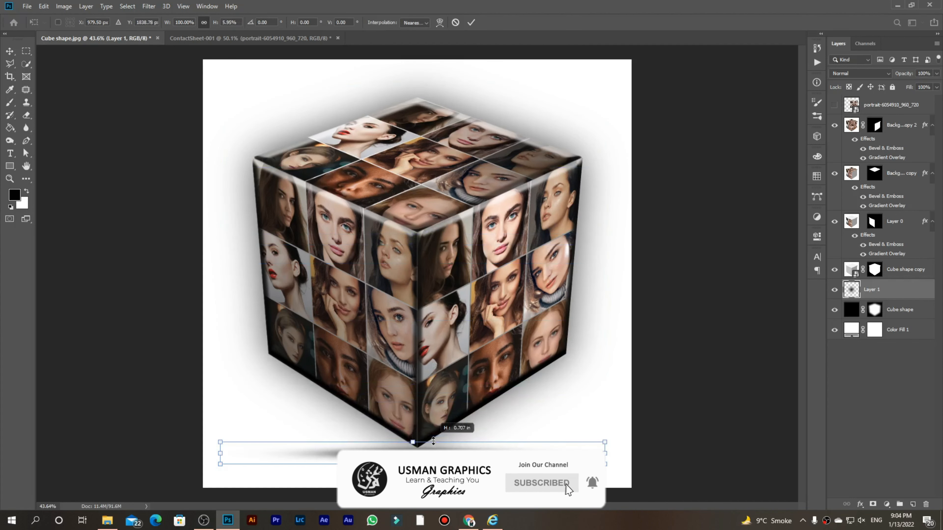